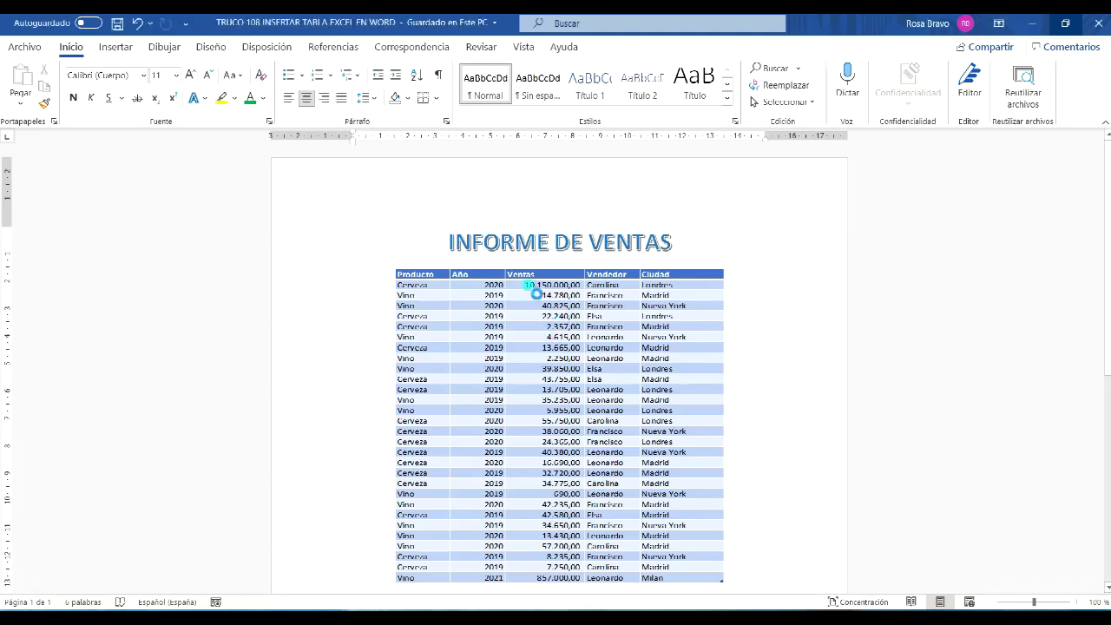
# - Open the table's Excel source and change cell H7 from 10.150.000,00 to 10150
pyautogui.doubleClick(537, 294)
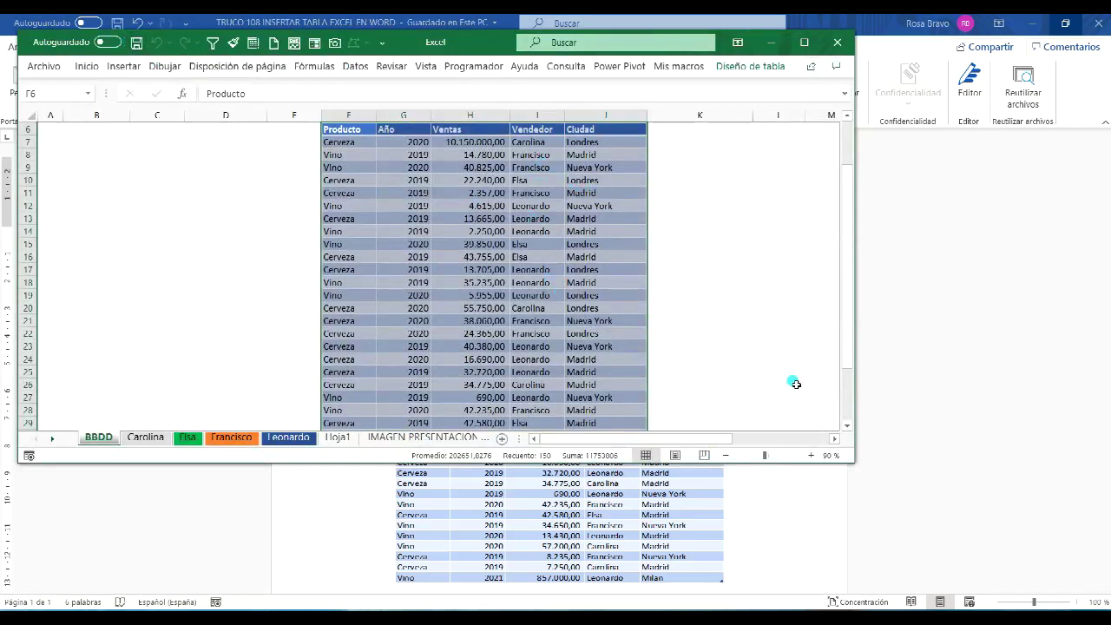
pyautogui.moveTo(855, 462); pyautogui.dragTo(1067, 544)
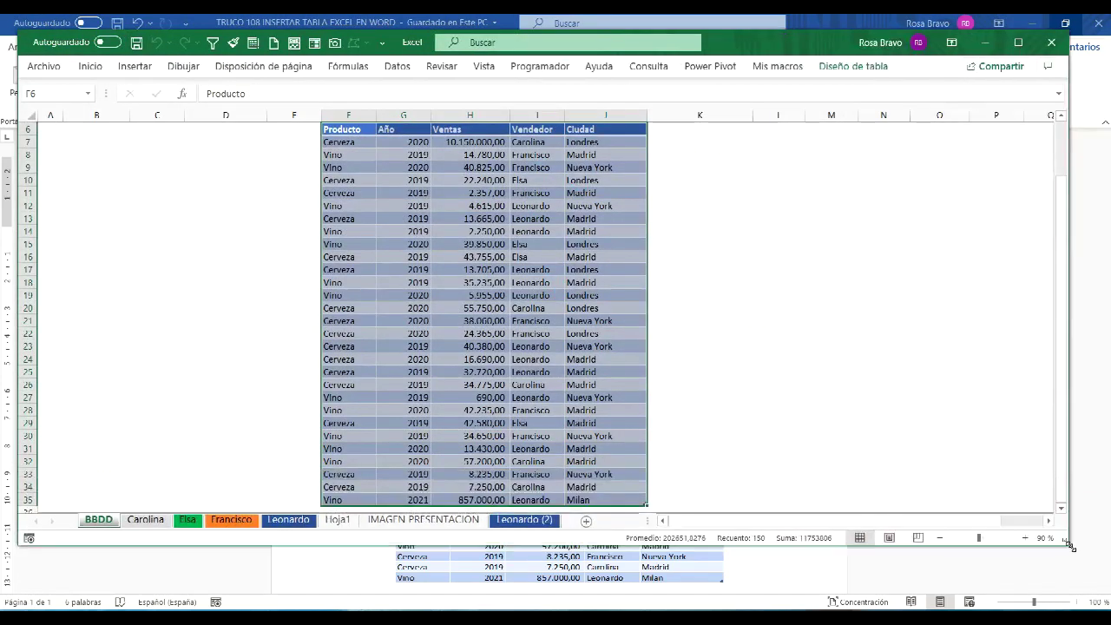
pyautogui.scroll(2, 529, 269)
pyautogui.click(485, 254)
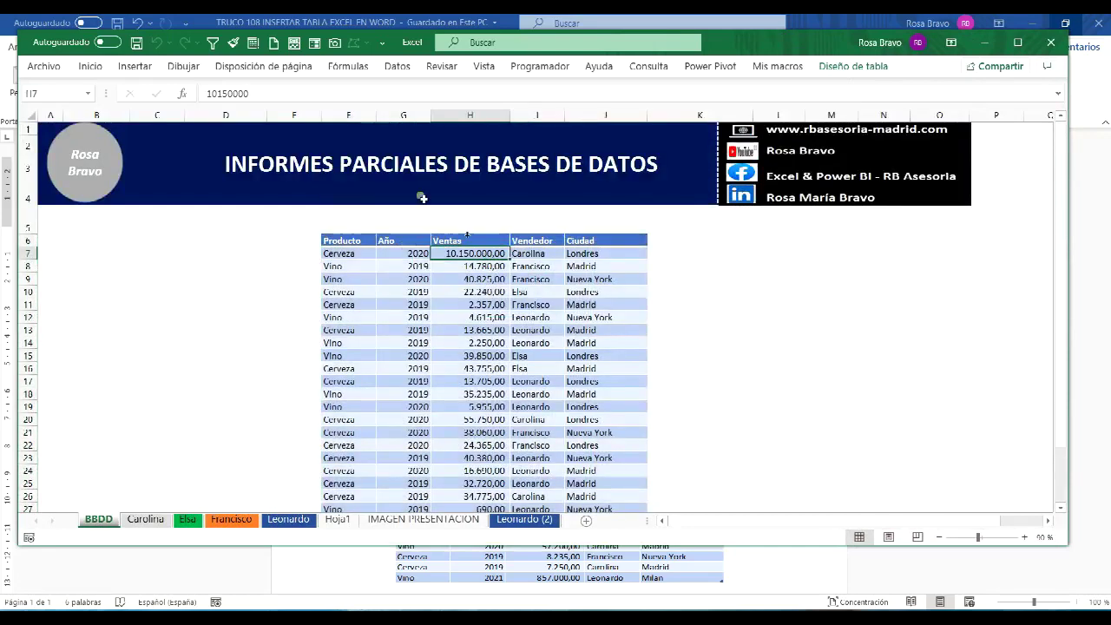
pyautogui.click(259, 95)
pyautogui.press('BackSpace')
pyautogui.press('BackSpace')
pyautogui.press('BackSpace')
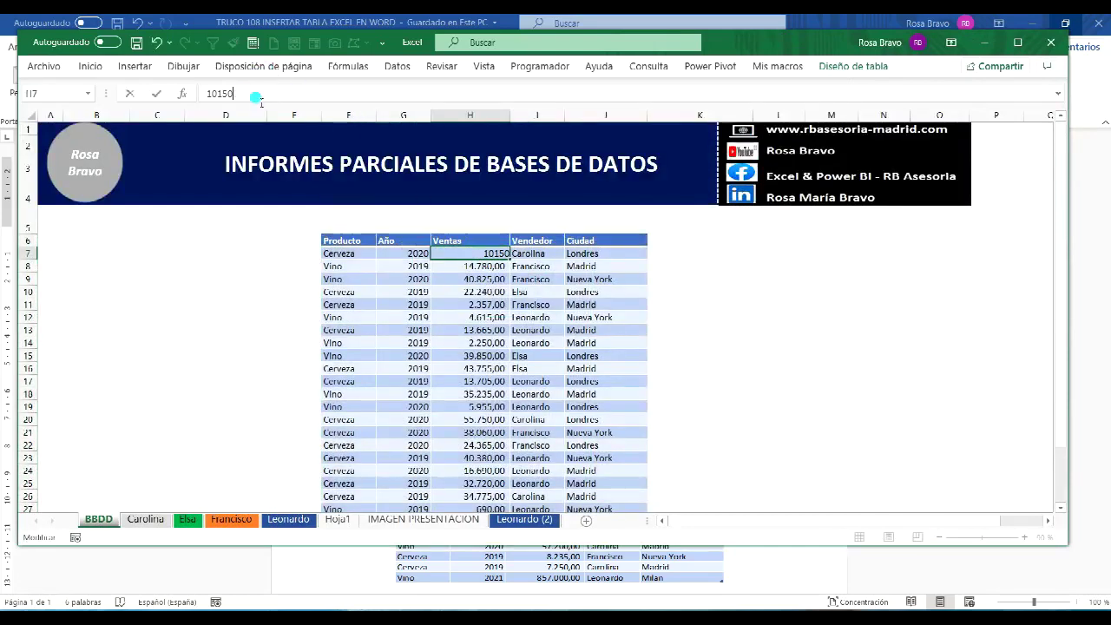
pyautogui.click(439, 221)
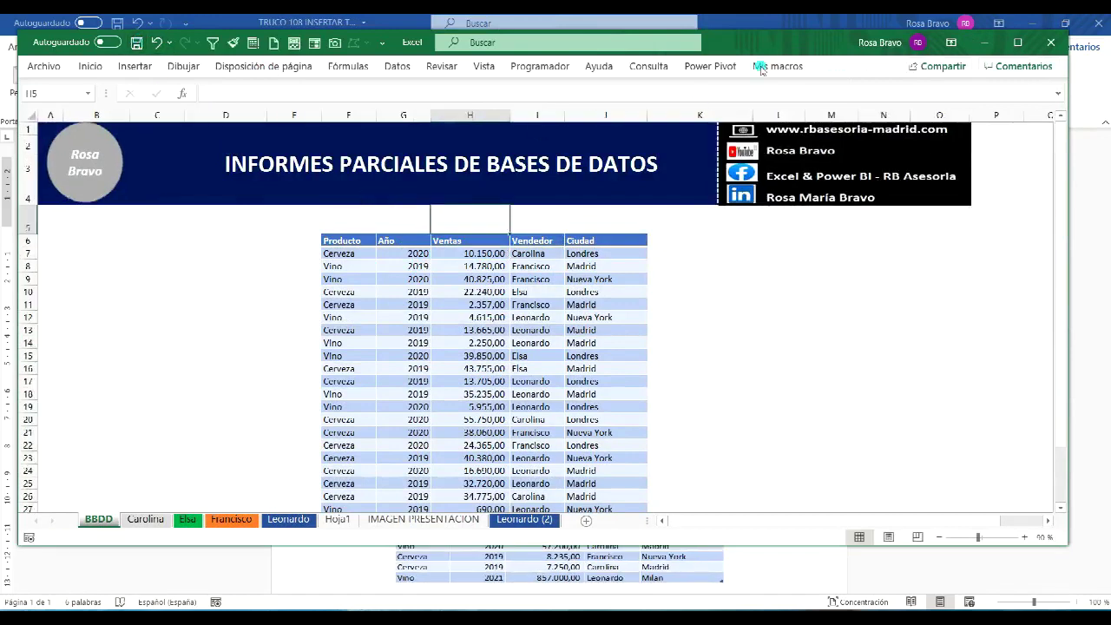
pyautogui.click(795, 23)
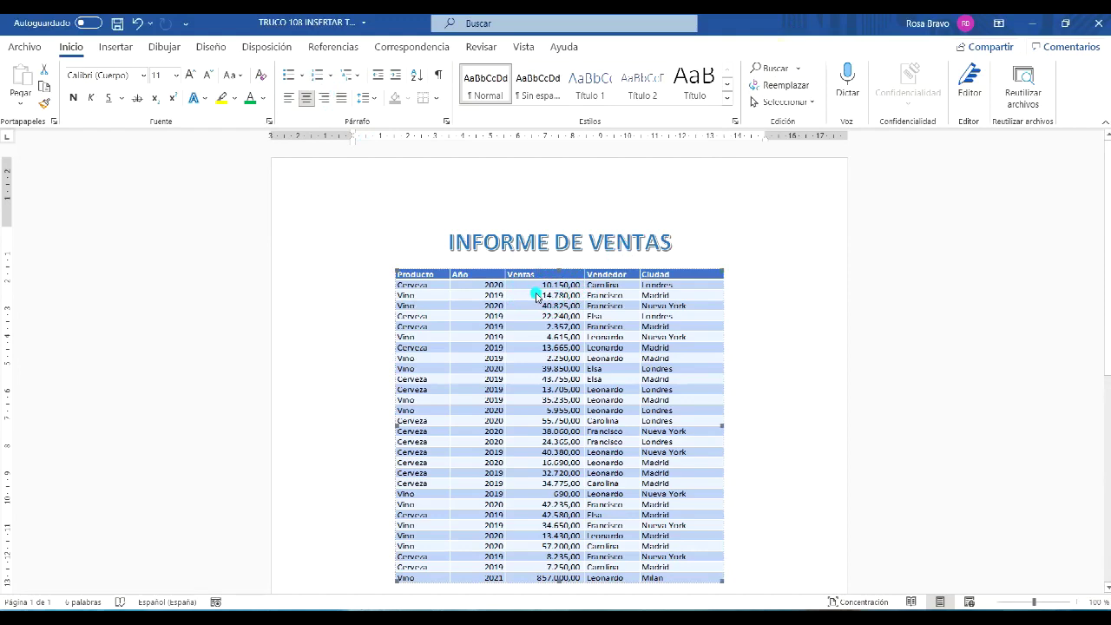
# - Refresh the linked table via Actualizar vínculo so it shows 10.150,00, then review it down to Ventas de Leonardo
pyautogui.rightClick(538, 289)
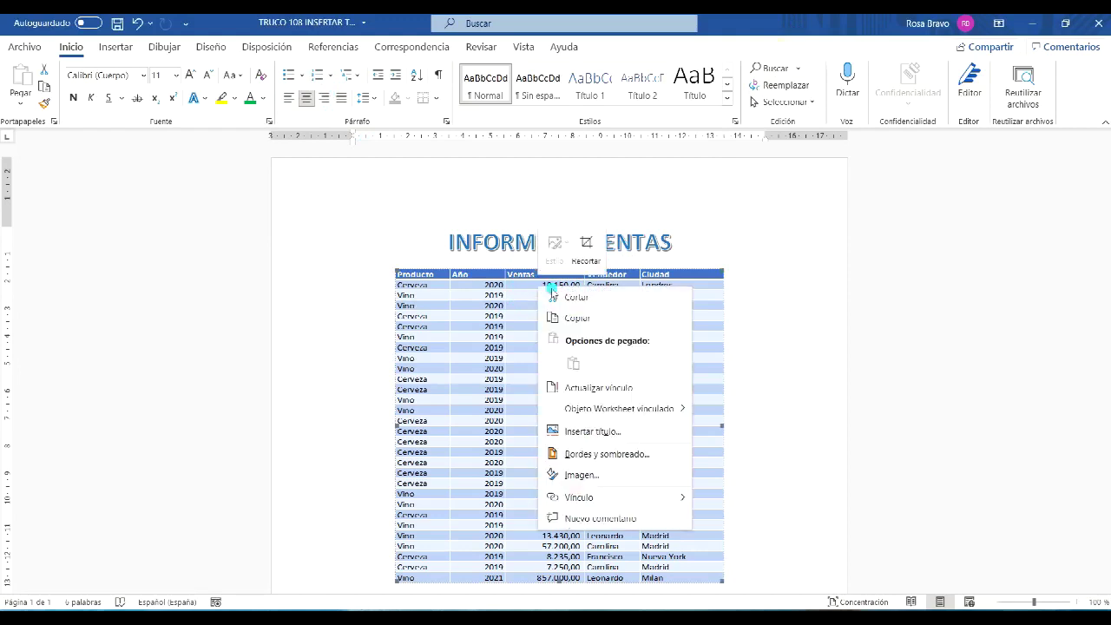
pyautogui.click(606, 389)
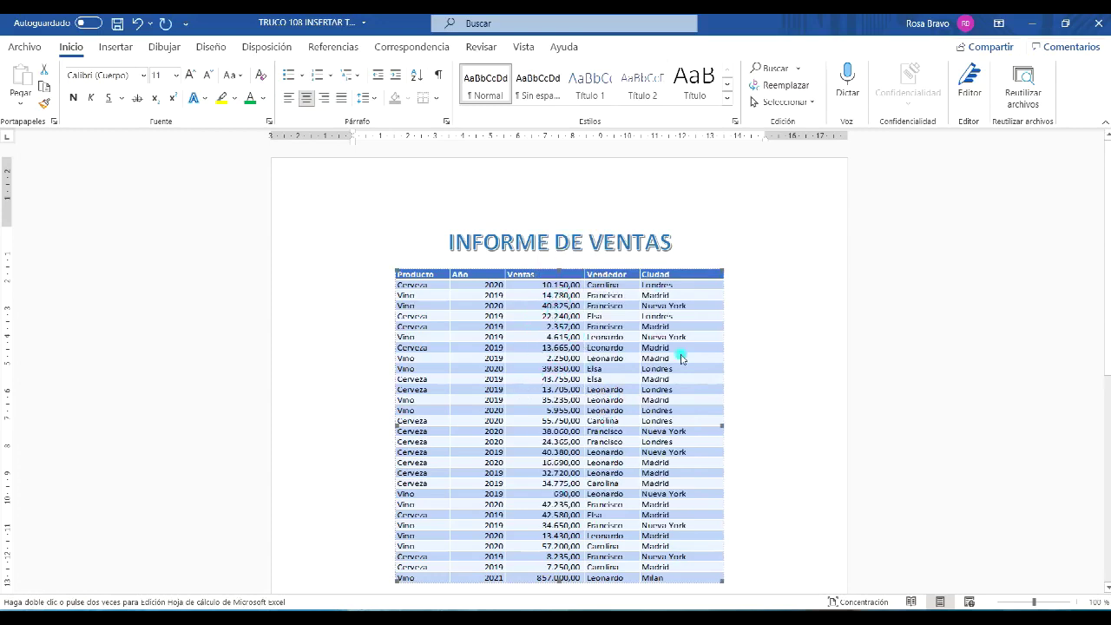
pyautogui.scroll(-2, 662, 323)
pyautogui.scroll(-2, 661, 327)
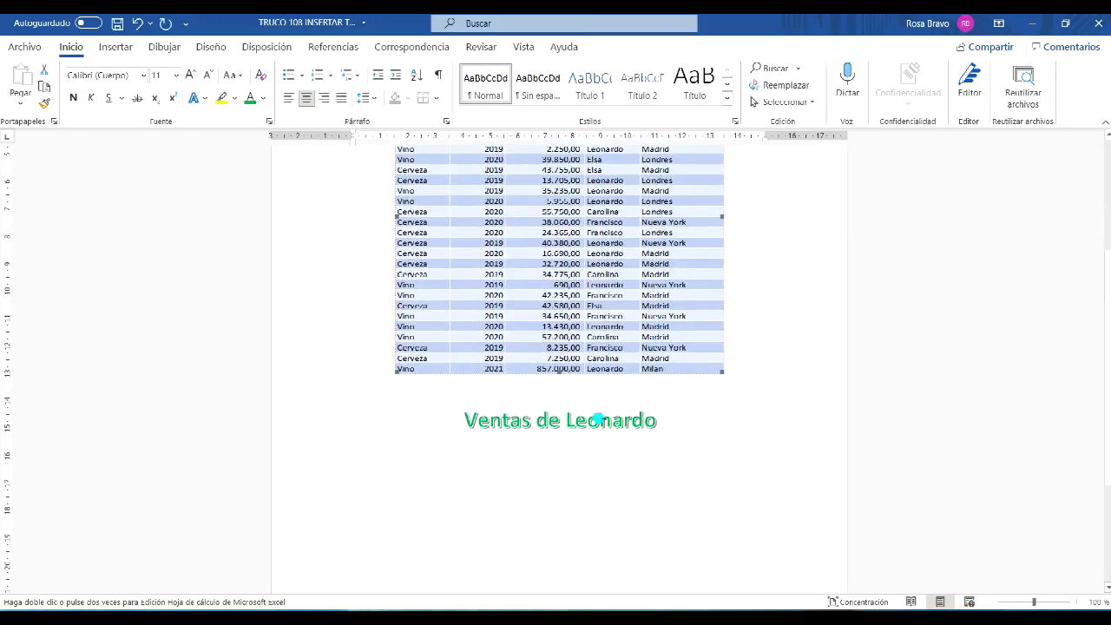
pyautogui.scroll(-2, 597, 354)
pyautogui.scroll(-2, 579, 280)
pyautogui.scroll(3, 580, 281)
pyautogui.scroll(2, 580, 279)
pyautogui.scroll(1, 579, 277)
pyautogui.scroll(1, 580, 280)
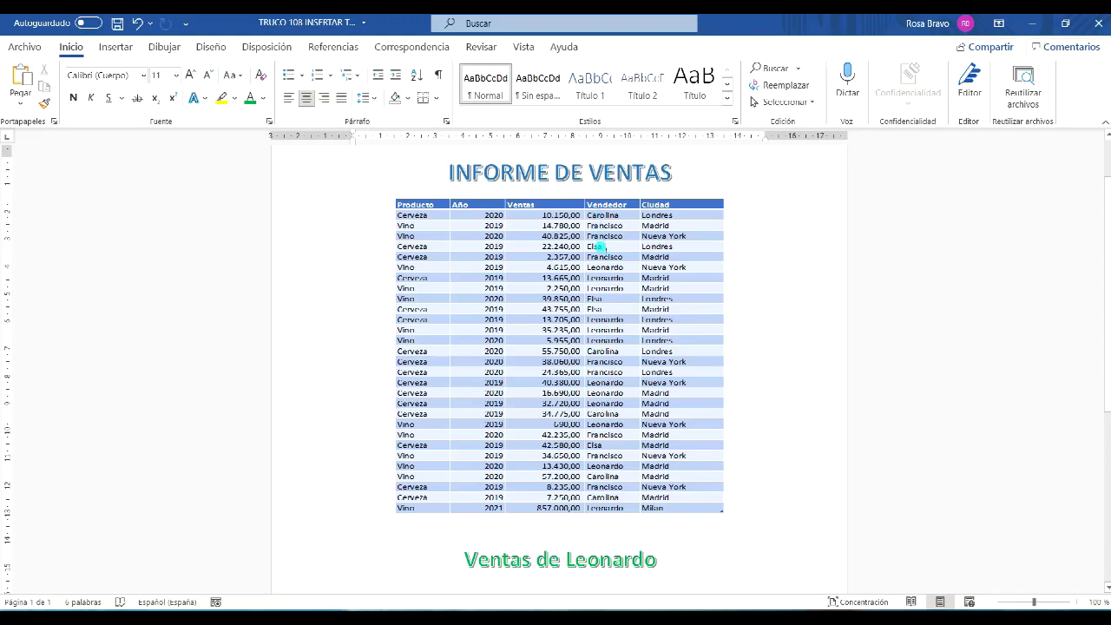
pyautogui.scroll(-2, 597, 250)
pyautogui.scroll(-1, 597, 249)
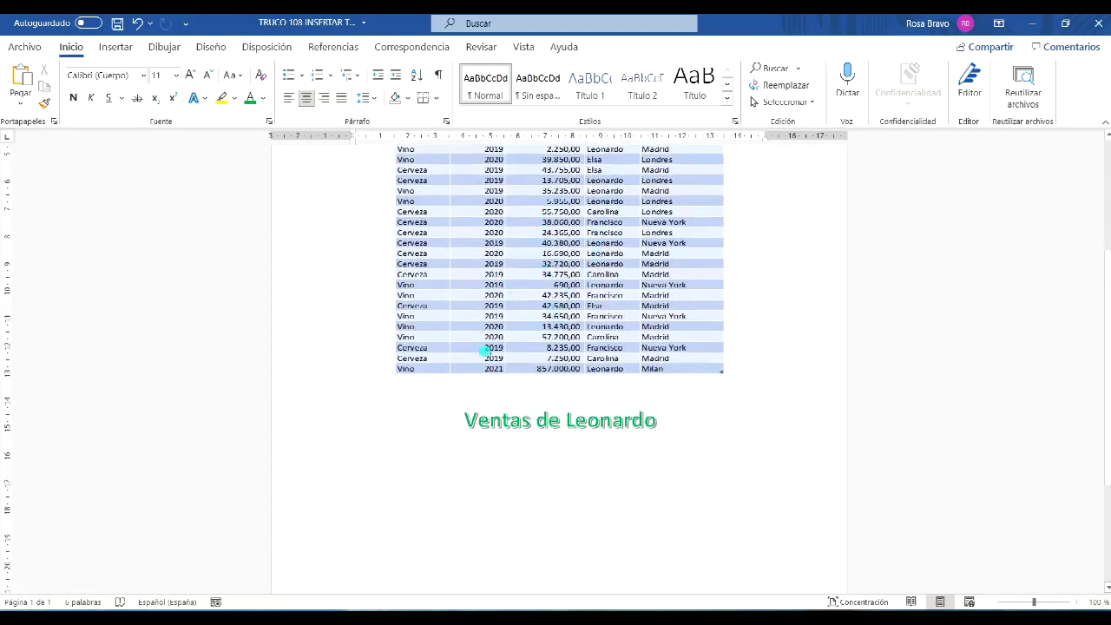
pyautogui.scroll(1, 586, 374)
pyautogui.scroll(3, 556, 330)
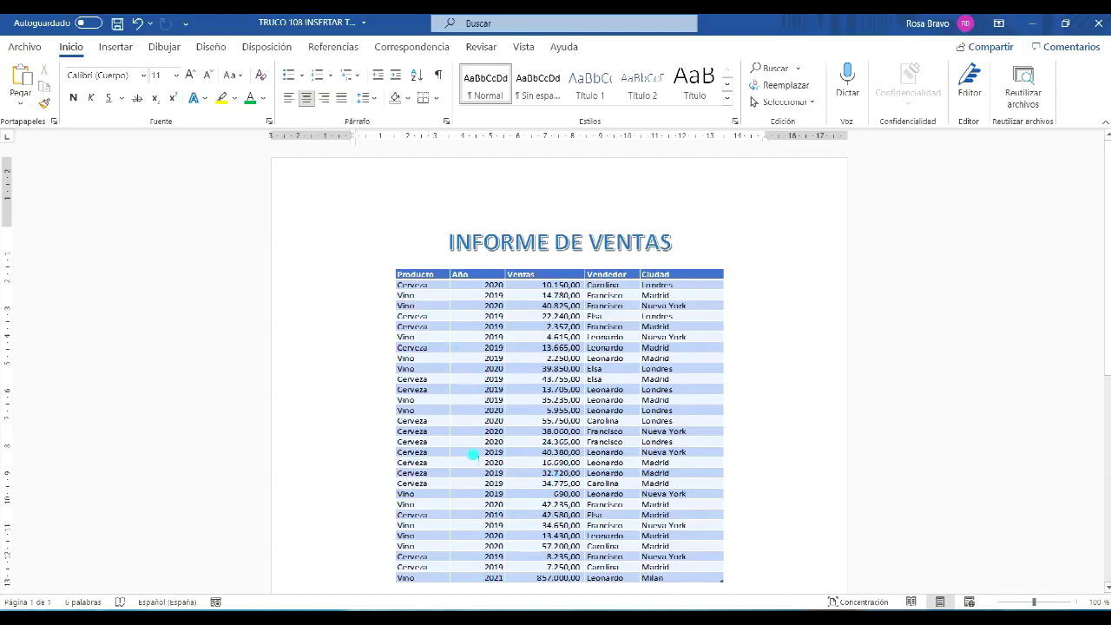
pyautogui.scroll(-5, 472, 453)
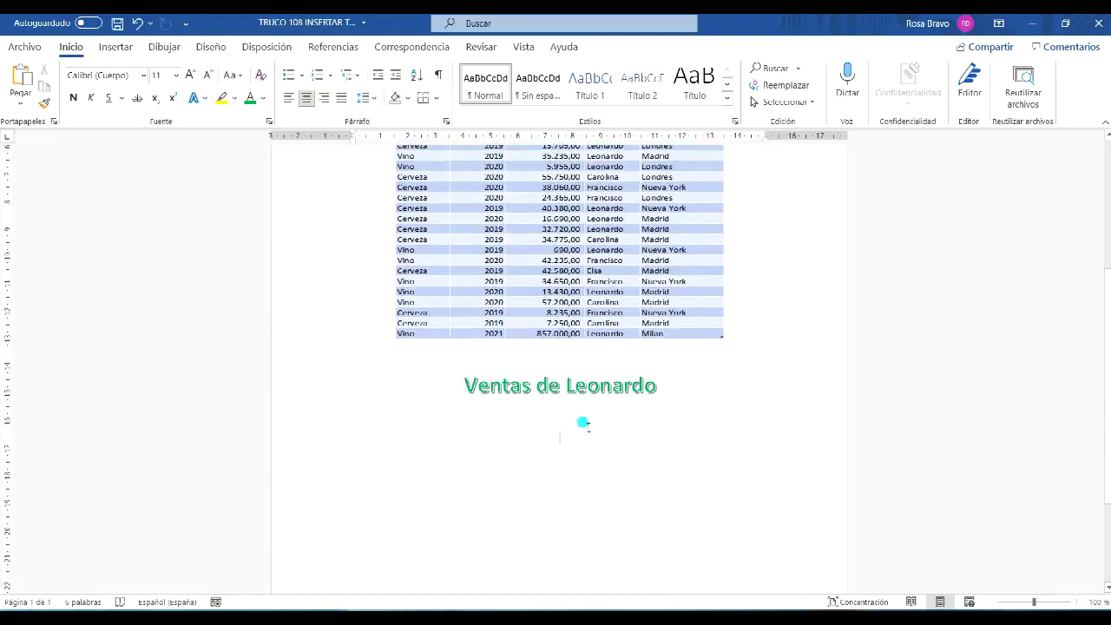
# - Copy the range F6:J18 from the Leonardo (2) sheet in Excel
pyautogui.hotkey('alt', 'Tab')
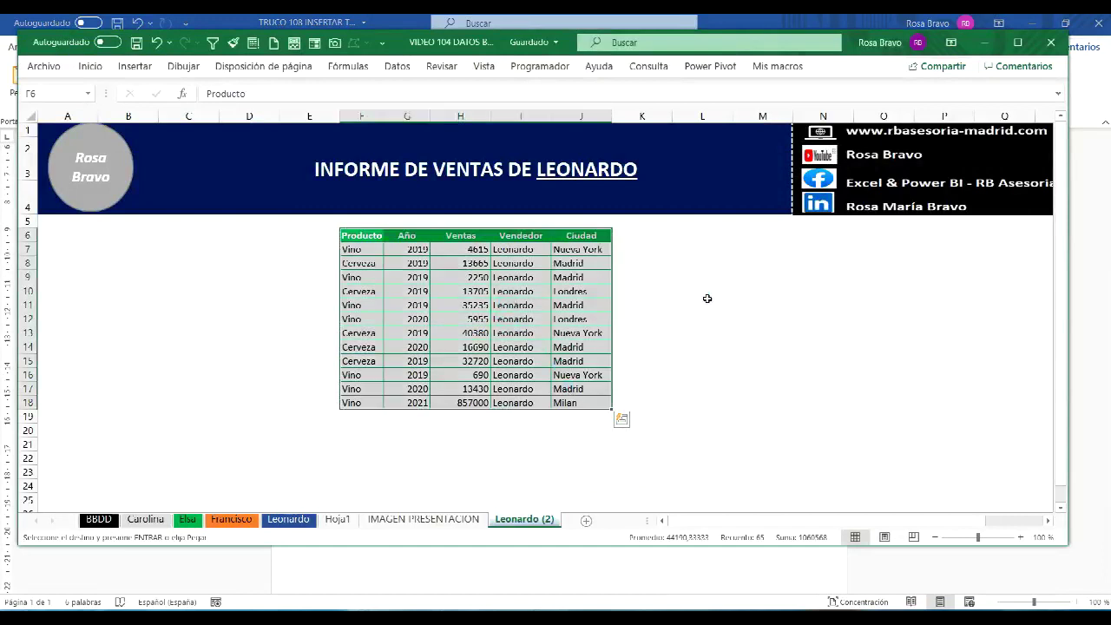
pyautogui.click(707, 296)
pyautogui.click(354, 237)
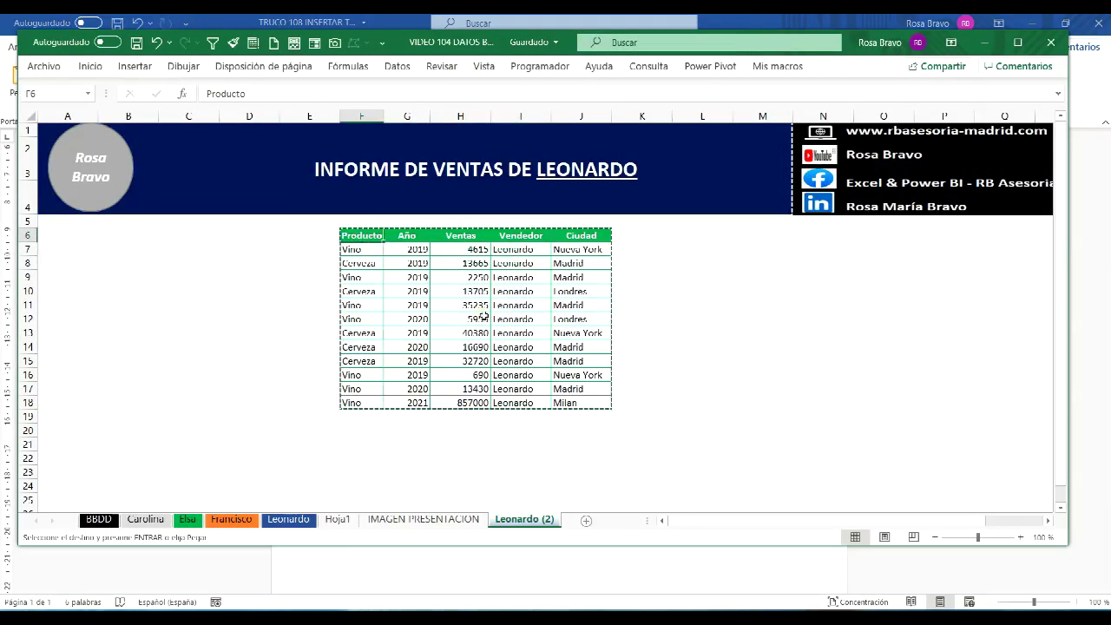
pyautogui.keyDown('shift'); pyautogui.click(592, 408); pyautogui.keyUp('shift')
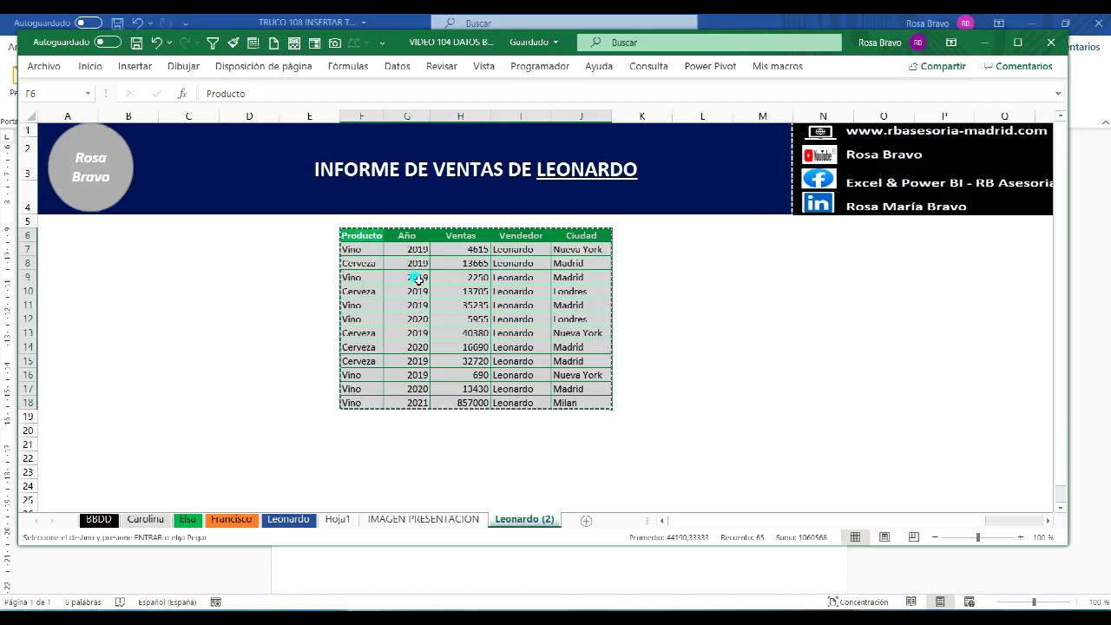
pyautogui.hotkey('alt', 'Tab')
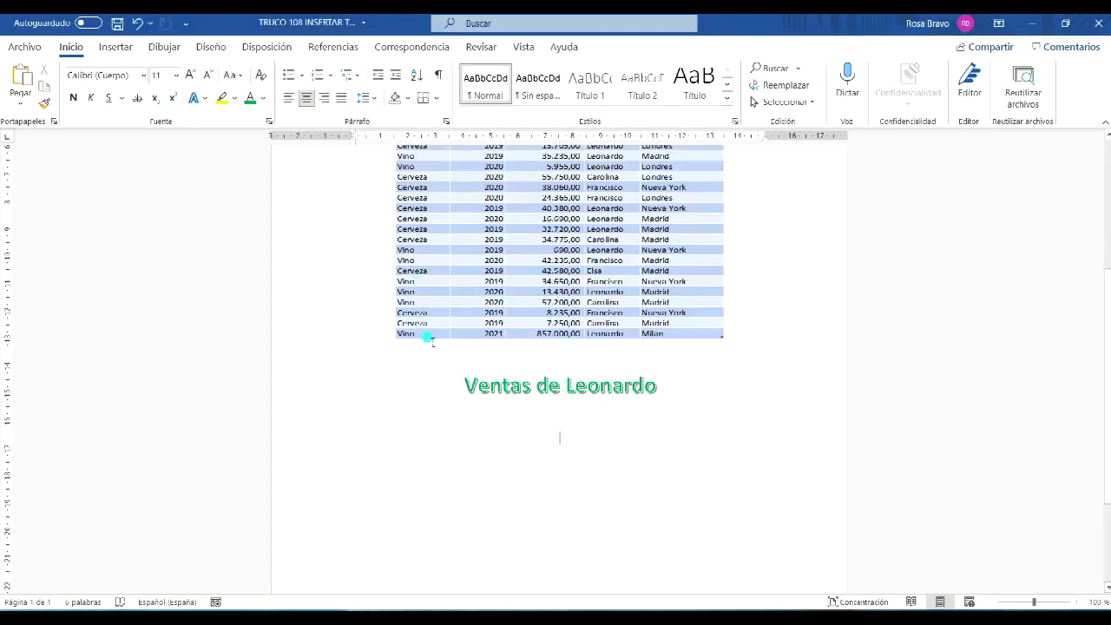
# - Paste Leonardo's table via Pegado especial as a linked Hoja de cálculo de Microsoft Excel Objeto
pyautogui.click(20, 104)
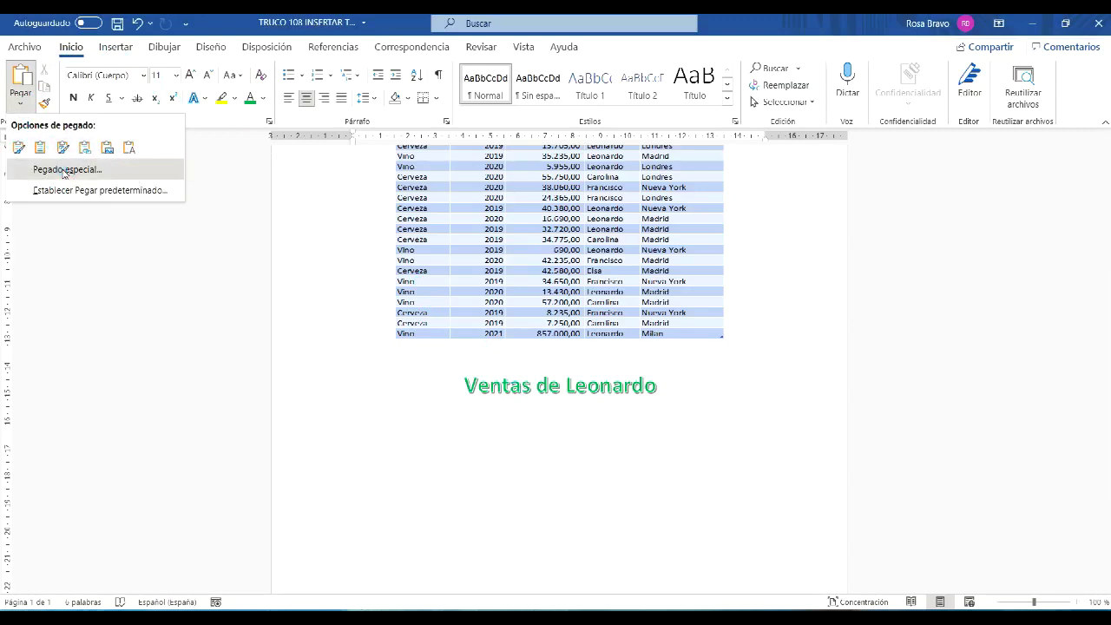
pyautogui.click(69, 171)
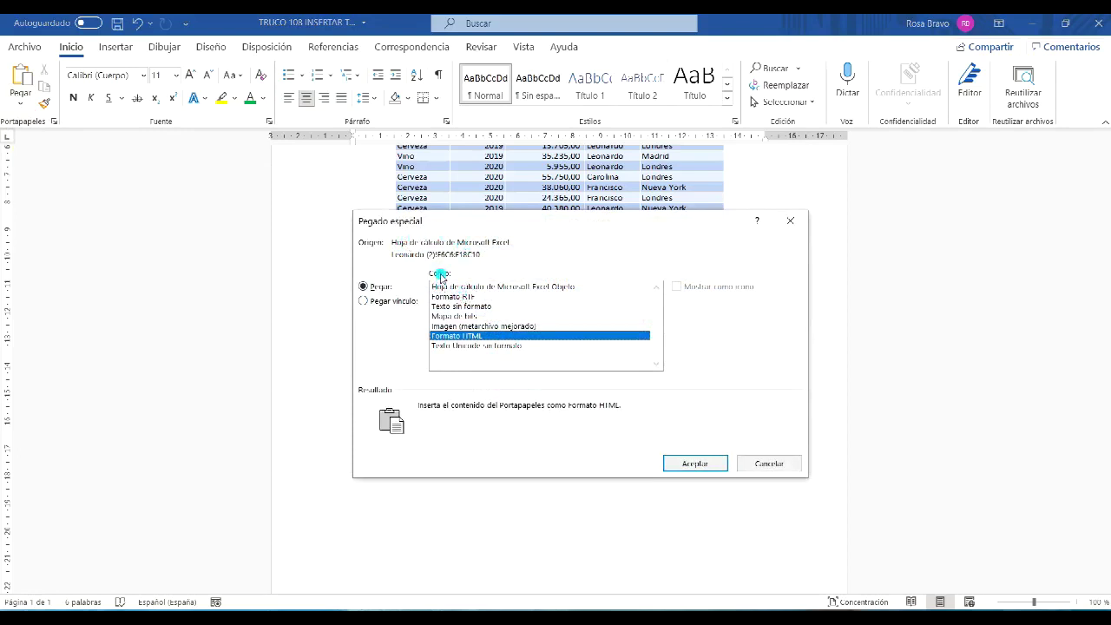
pyautogui.click(450, 287)
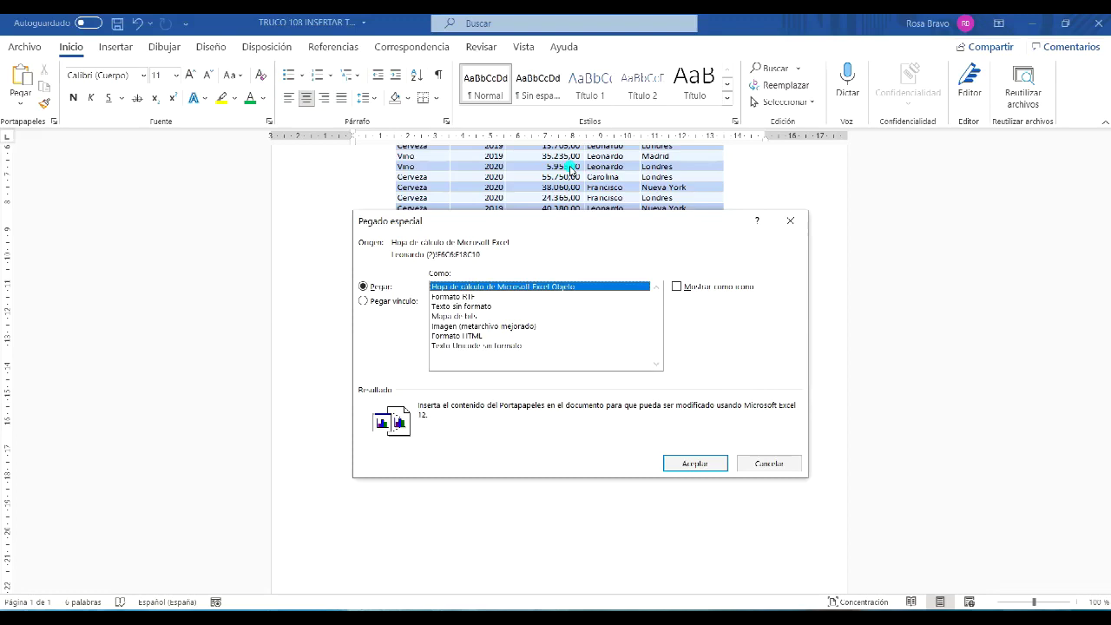
pyautogui.click(364, 301)
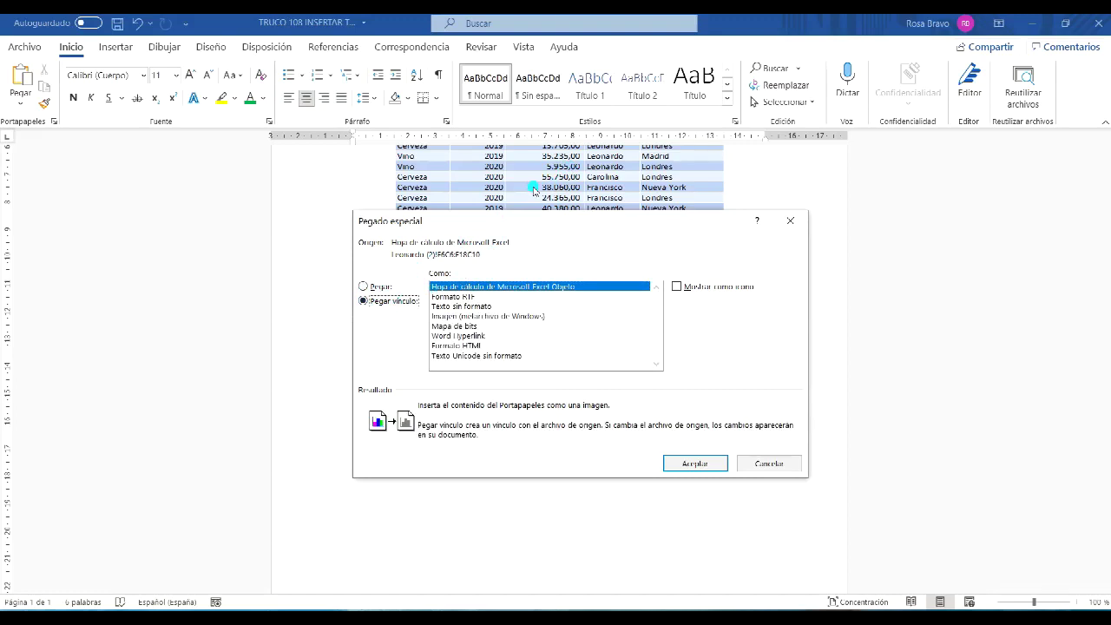
pyautogui.click(383, 302)
pyautogui.click(679, 465)
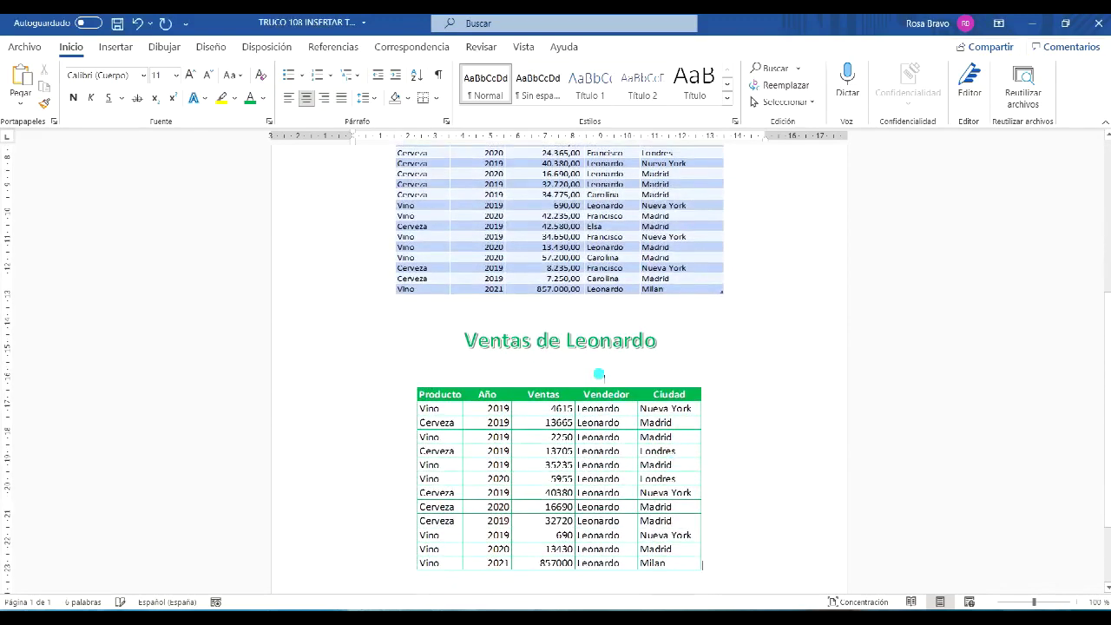
pyautogui.scroll(-3, 599, 372)
pyautogui.click(583, 425)
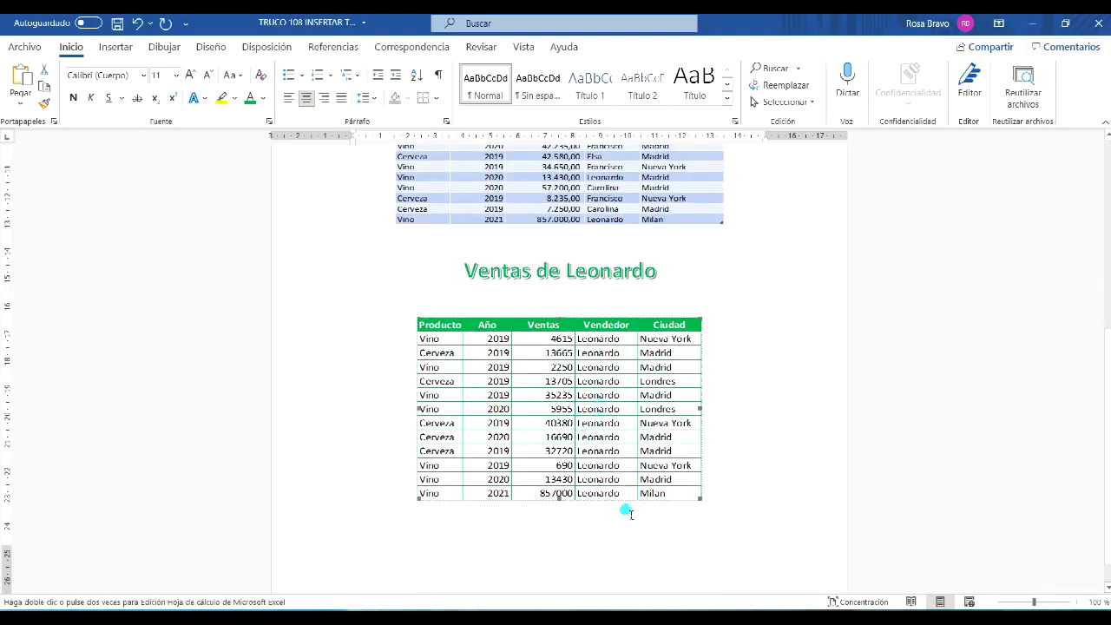
pyautogui.moveTo(700, 500); pyautogui.dragTo(692, 487)
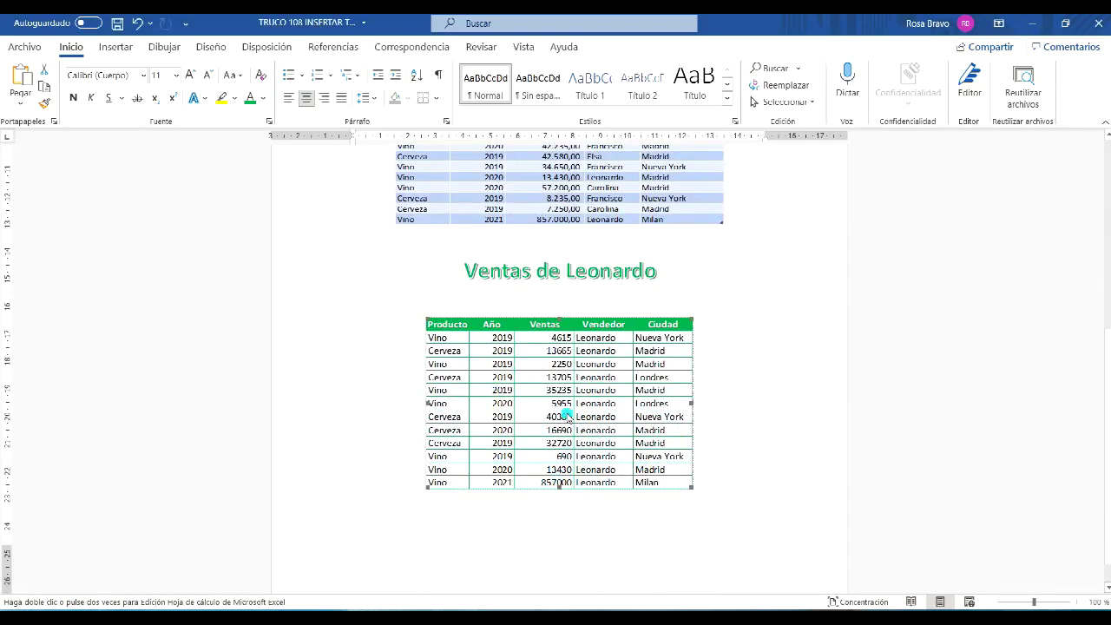
pyautogui.scroll(3, 566, 409)
pyautogui.scroll(-2, 566, 410)
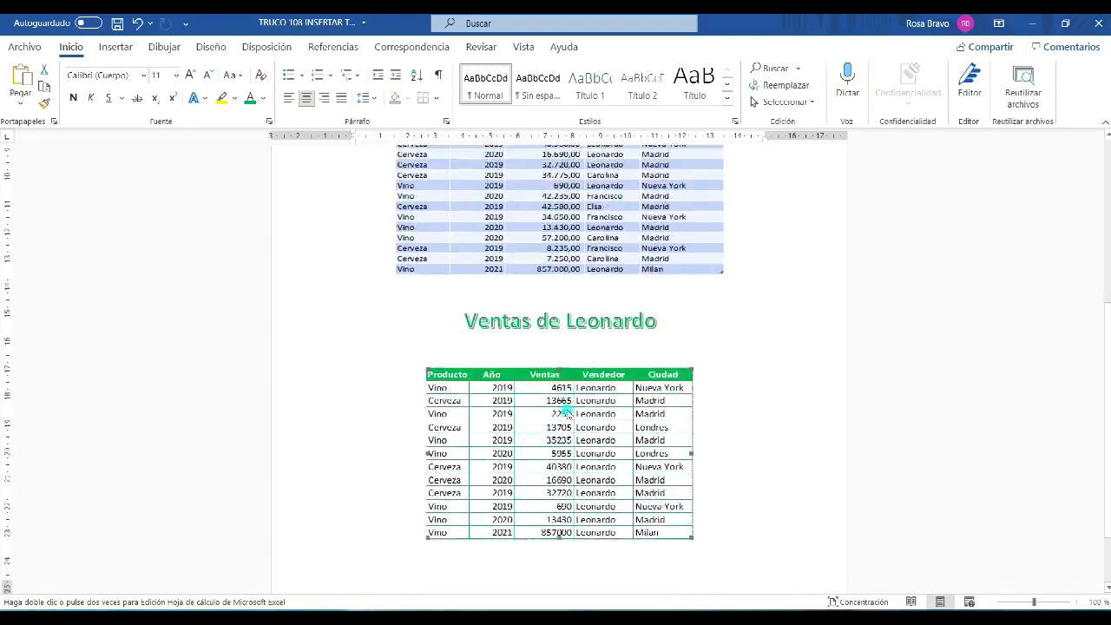
pyautogui.click(705, 305)
pyautogui.scroll(5, 702, 303)
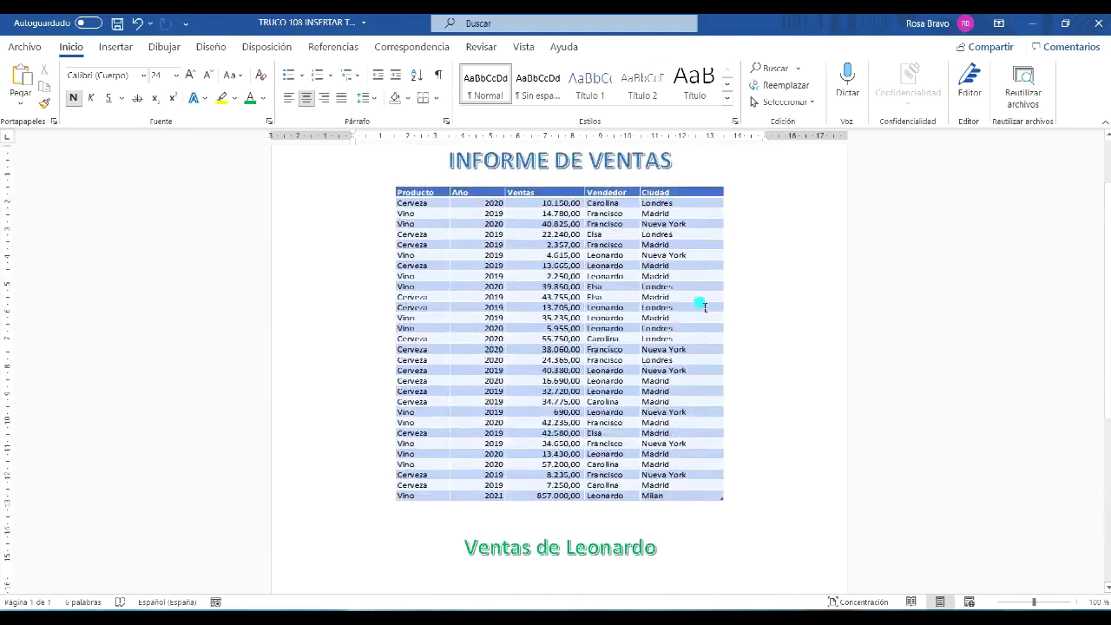
pyautogui.scroll(-5, 628, 272)
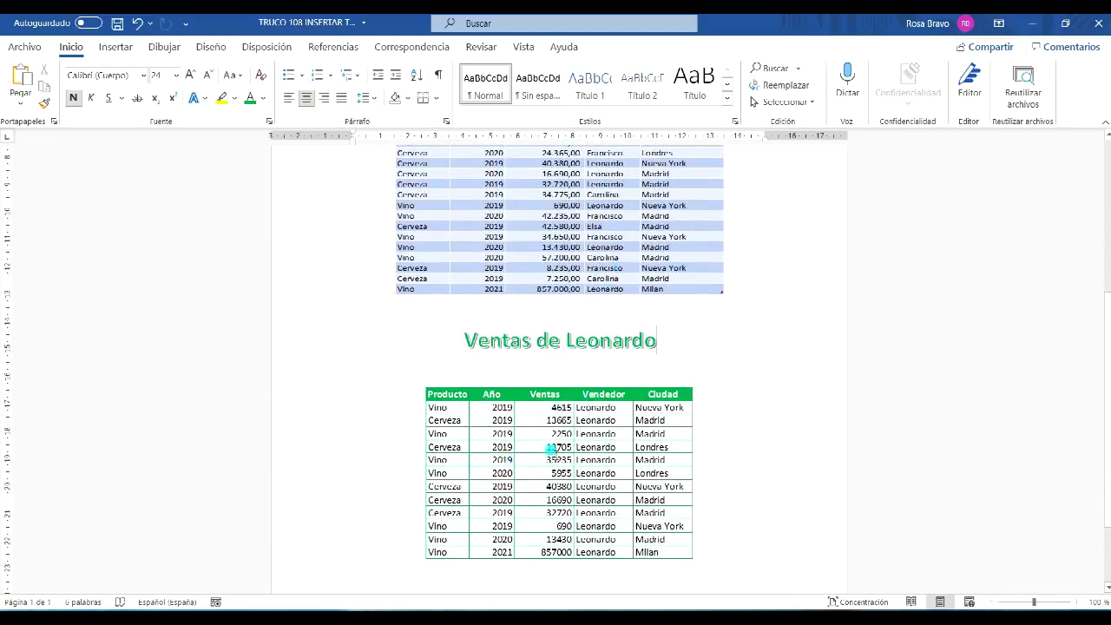
pyautogui.click(556, 451)
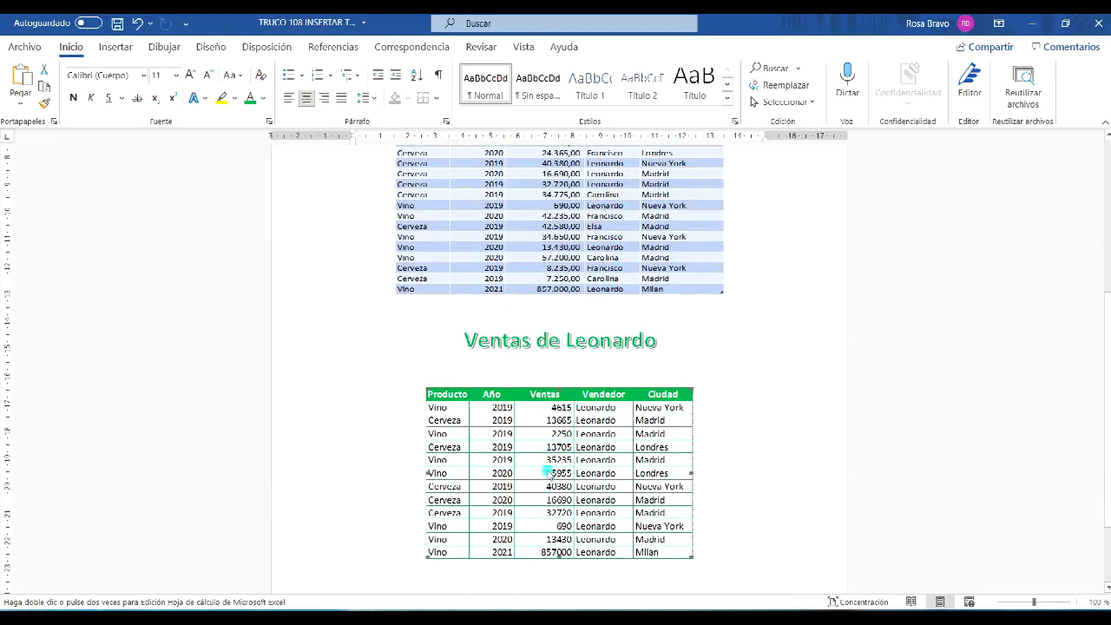
# - Change Leonardo's 2019 Vino Madrid sale in H9 from 2250 to 2250000 and save the workbook
pyautogui.doubleClick(553, 447)
pyautogui.hotkey('ctrl', 'c')
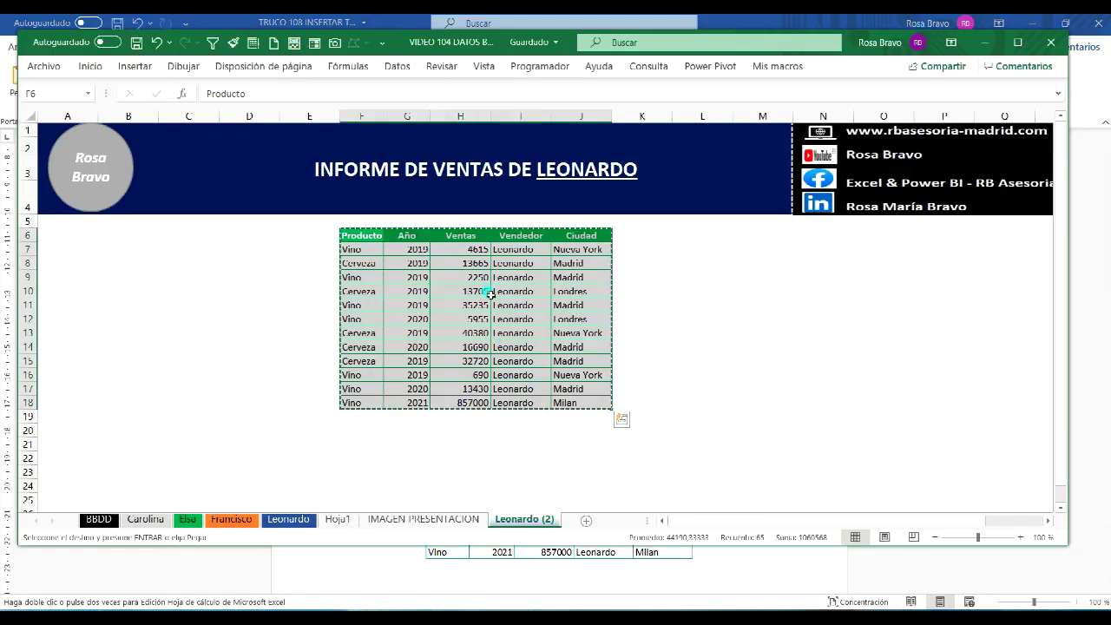
pyautogui.press('Escape')
pyautogui.click(486, 277)
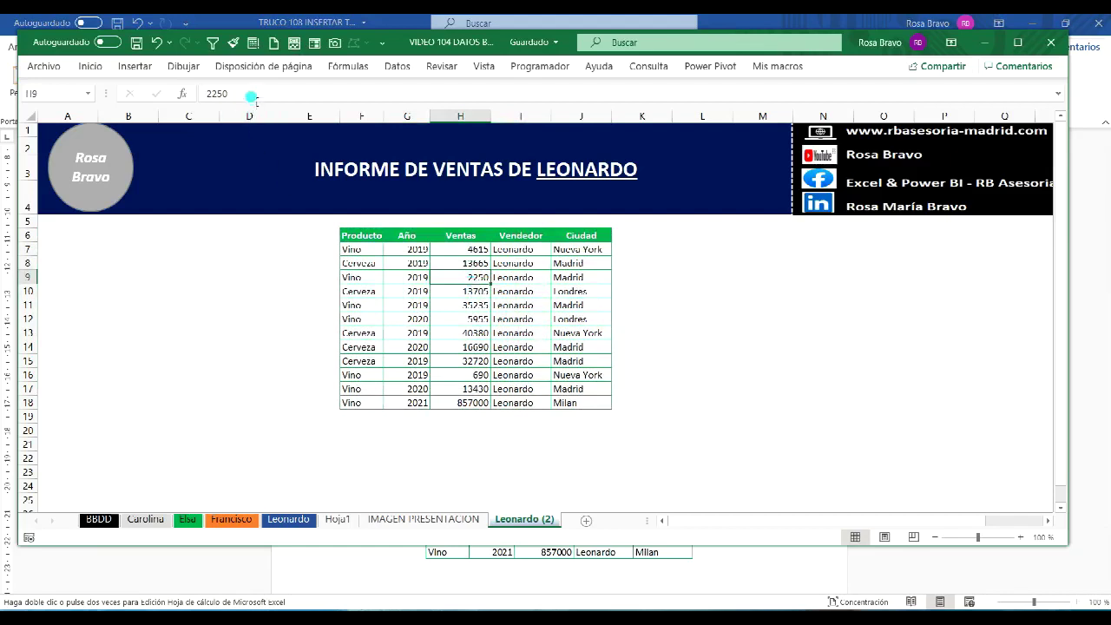
pyautogui.click(252, 95)
pyautogui.write('000')
pyautogui.press('Return')
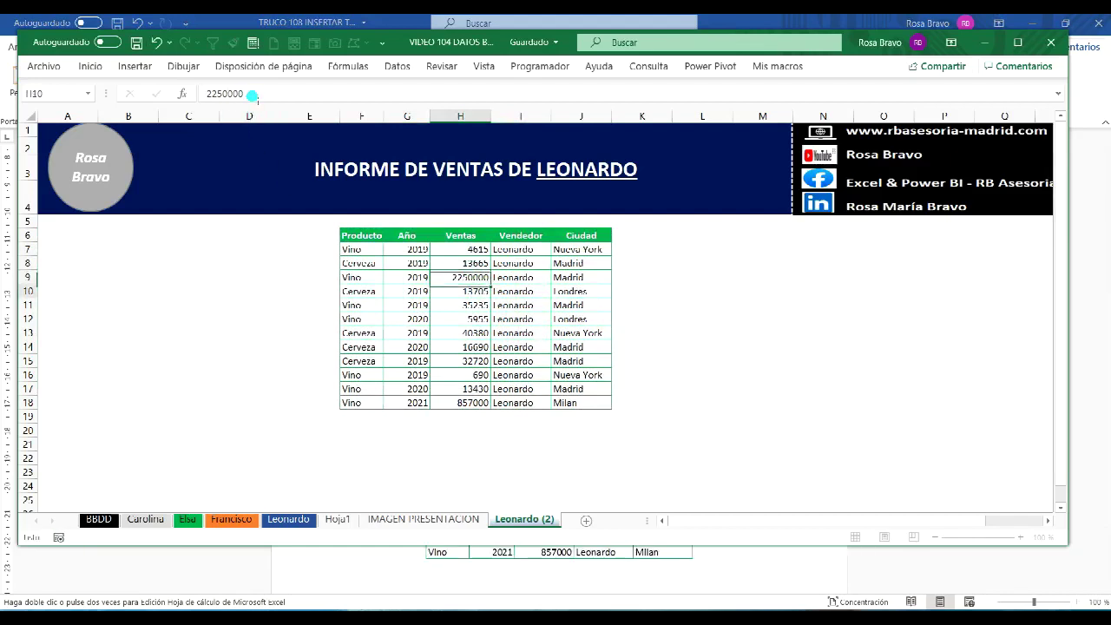
pyautogui.click(136, 42)
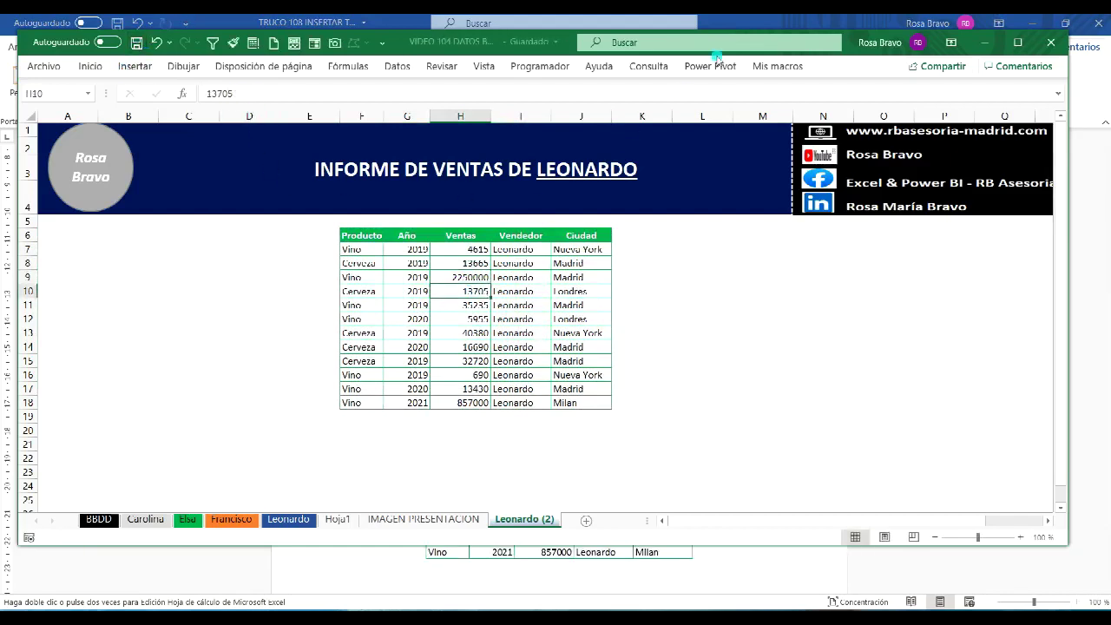
pyautogui.click(725, 22)
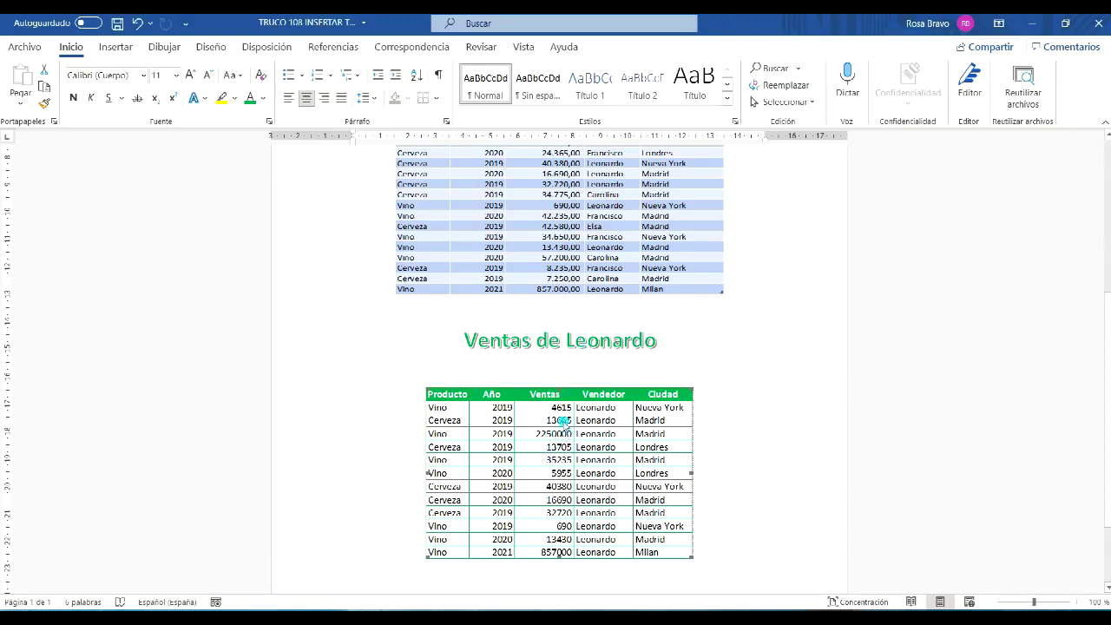
# - Select Leonardo's header row F6:J6 in the Excel source workbook
pyautogui.scroll(3, 520, 414)
pyautogui.scroll(6, 520, 414)
pyautogui.scroll(-7, 548, 455)
pyautogui.scroll(-3, 549, 455)
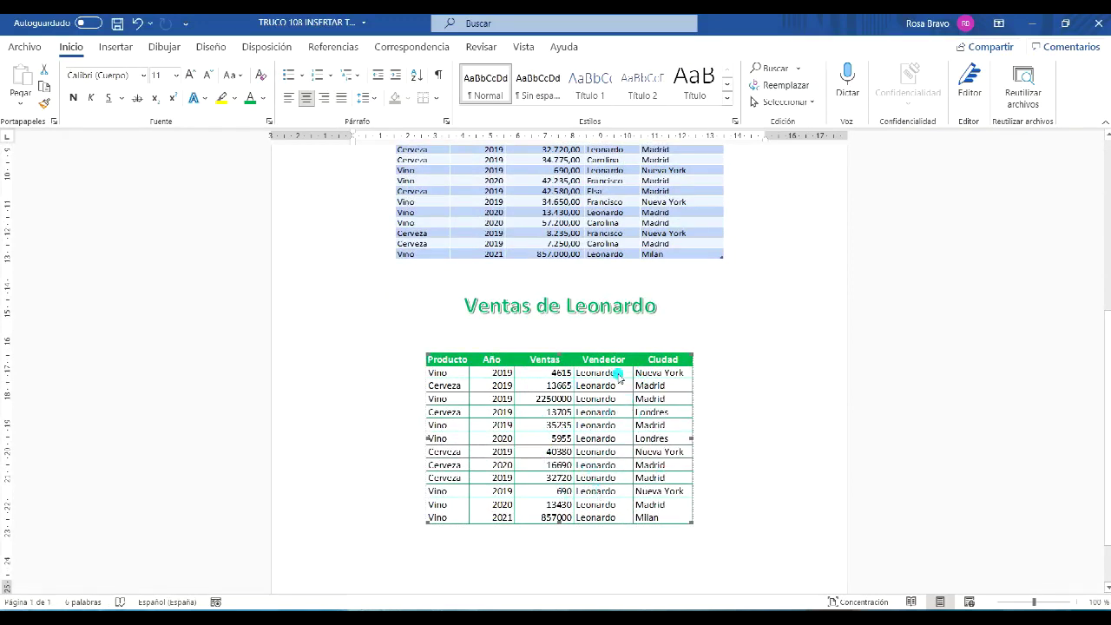
pyautogui.hotkey('alt', 'Tab')
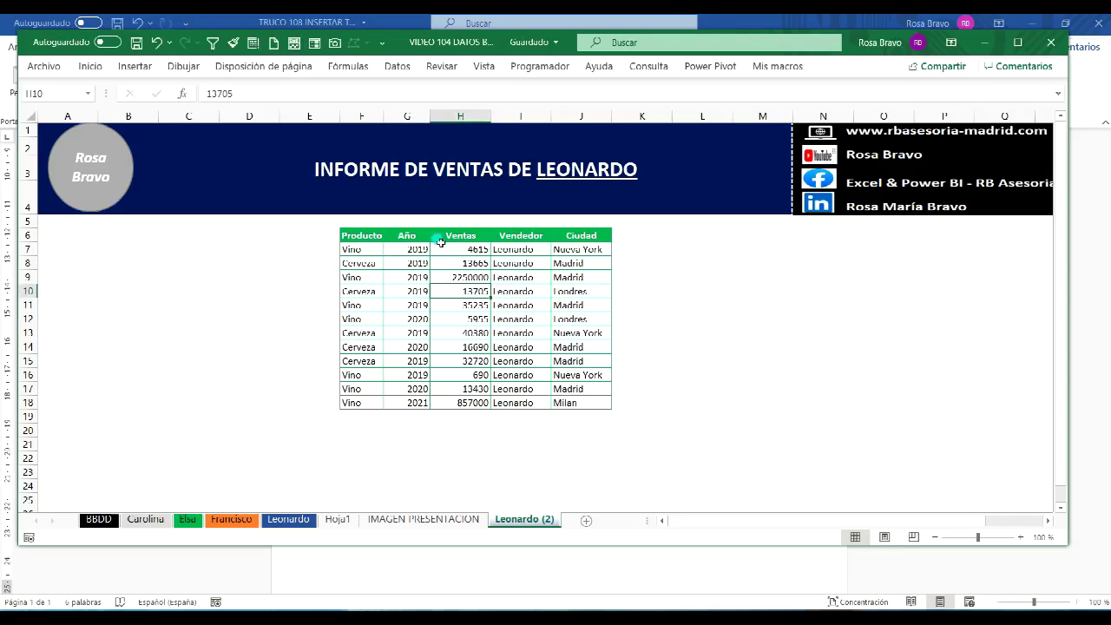
pyautogui.click(357, 240)
pyautogui.hotkey('ctrl', 'a')
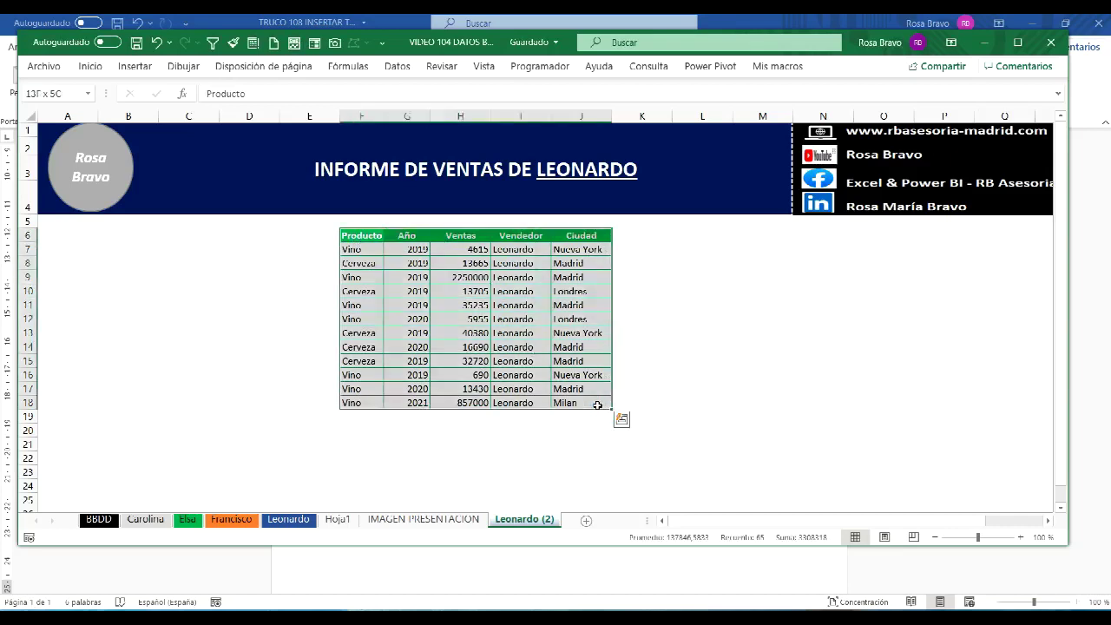
pyautogui.click(375, 237)
pyautogui.moveTo(375, 237); pyautogui.dragTo(588, 237)
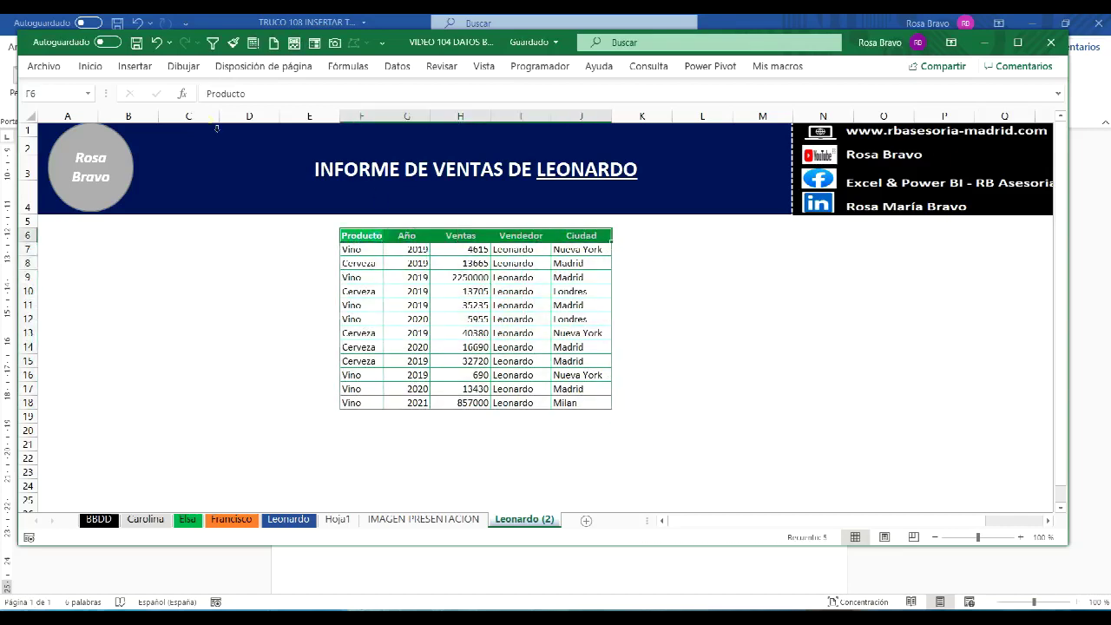
# - Fill the header row with black and save the workbook
pyautogui.click(90, 66)
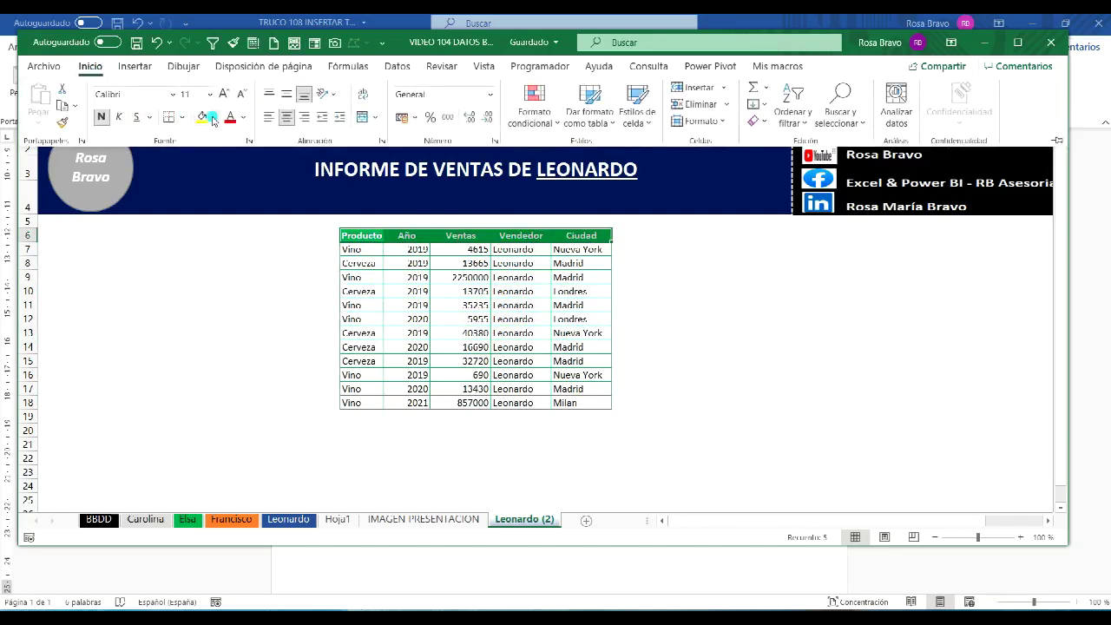
pyautogui.click(213, 120)
pyautogui.click(218, 156)
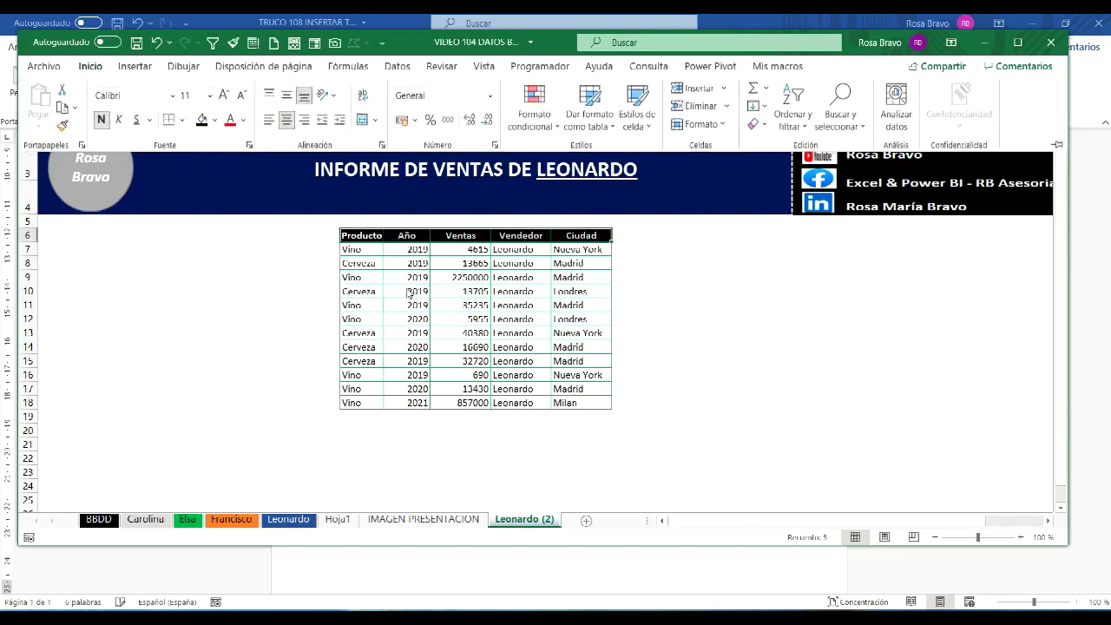
pyautogui.click(136, 41)
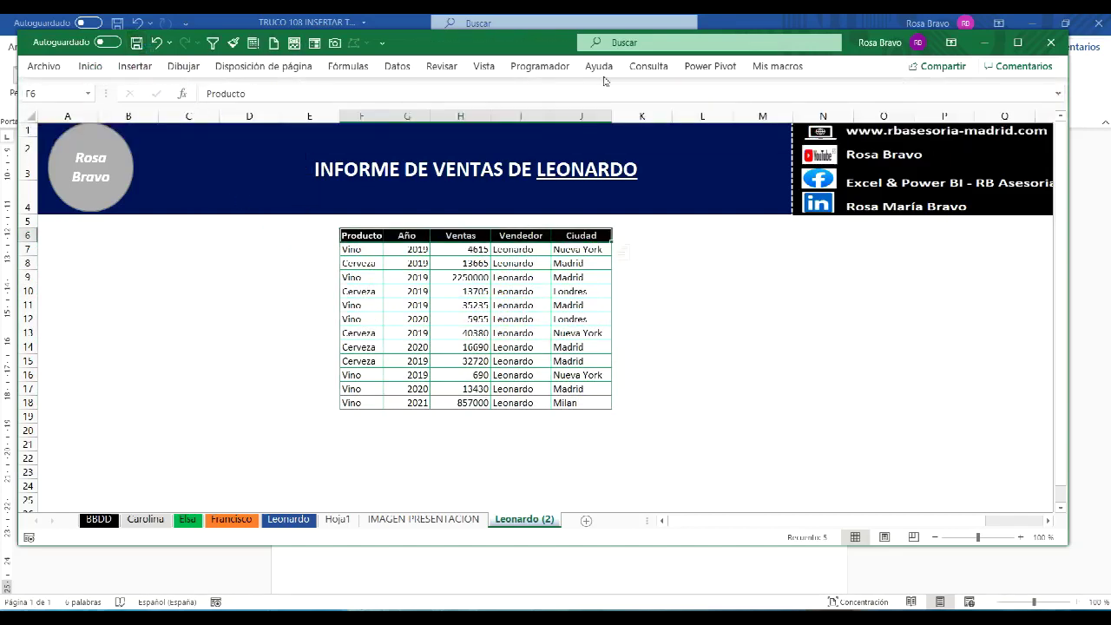
pyautogui.click(741, 20)
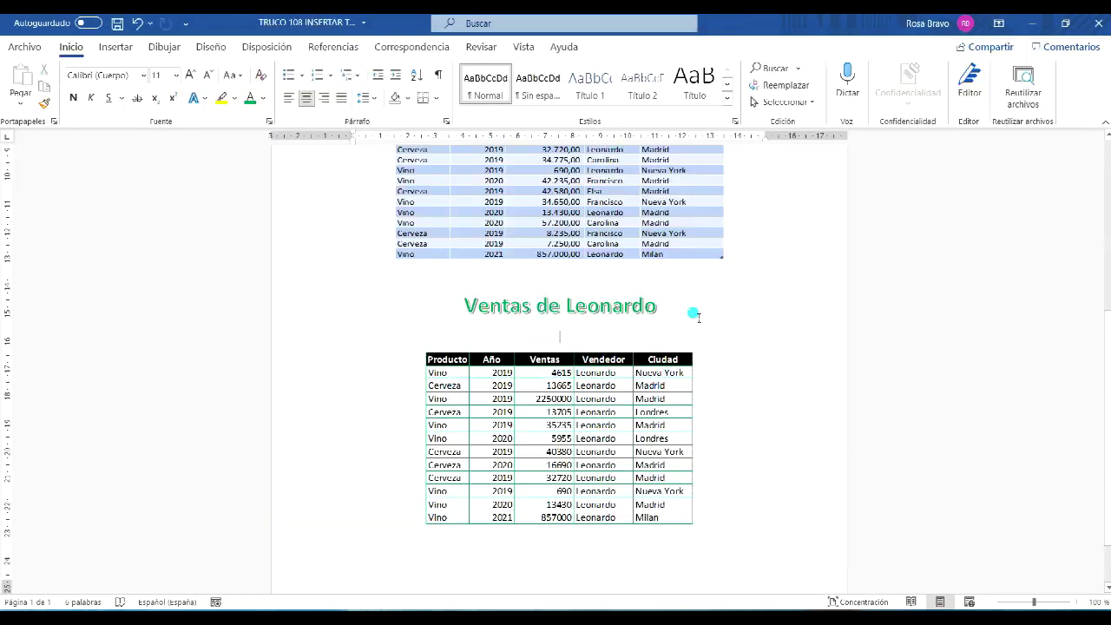
# - Check the black-headed linked table in the report, then switch to the Leonardo (2) sheet in Excel
pyautogui.scroll(2, 682, 328)
pyautogui.scroll(2, 682, 330)
pyautogui.scroll(3, 682, 329)
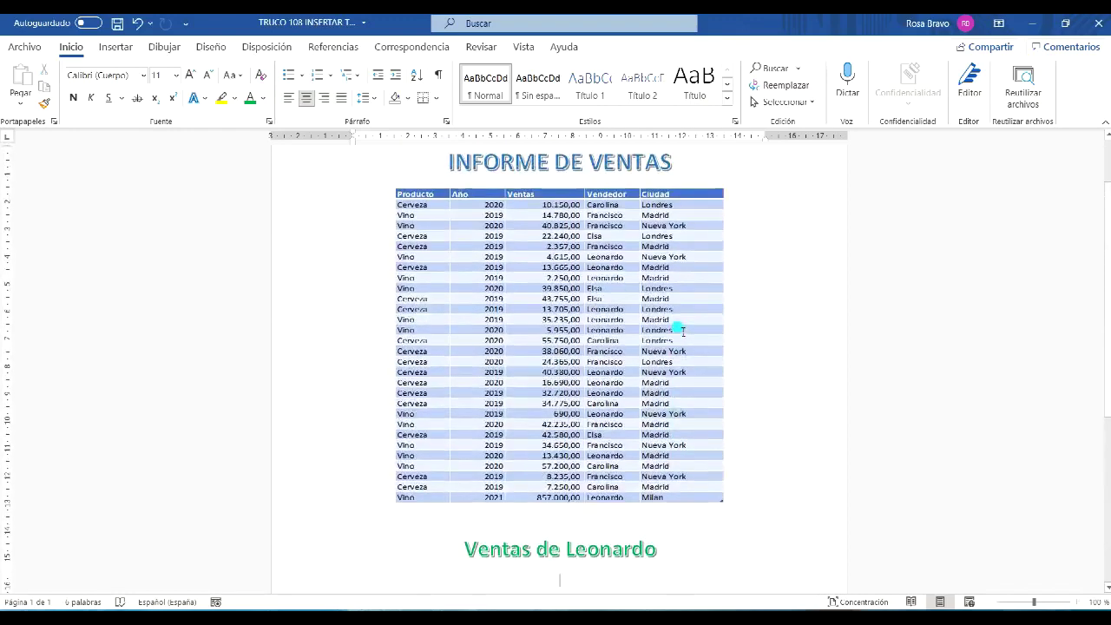
pyautogui.scroll(-5, 682, 329)
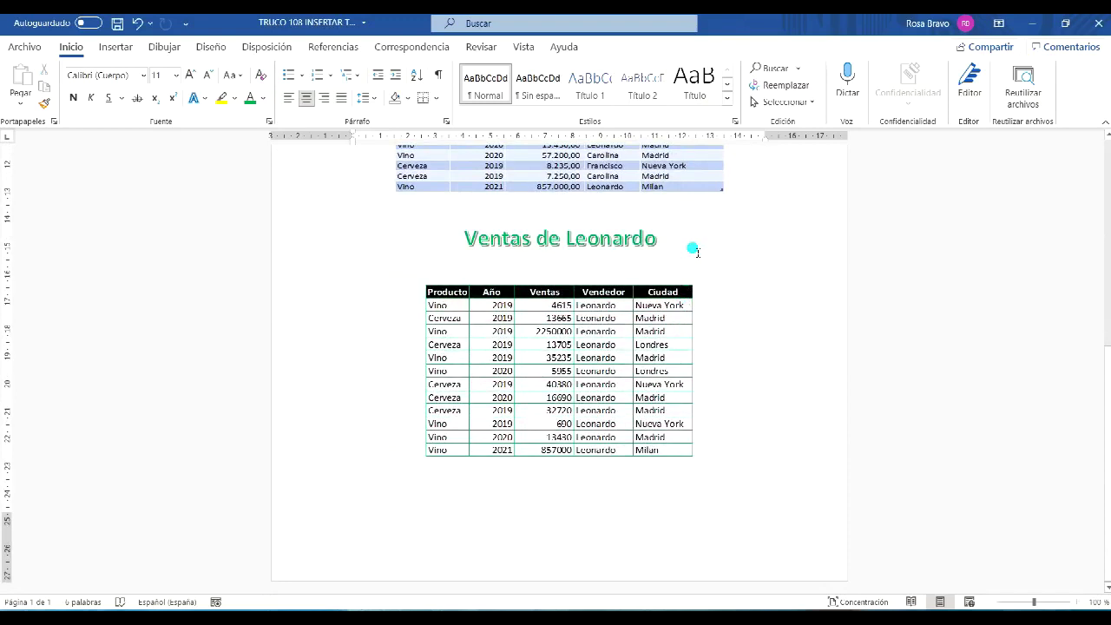
pyautogui.scroll(3, 694, 250)
pyautogui.hotkey('alt', 'Tab')
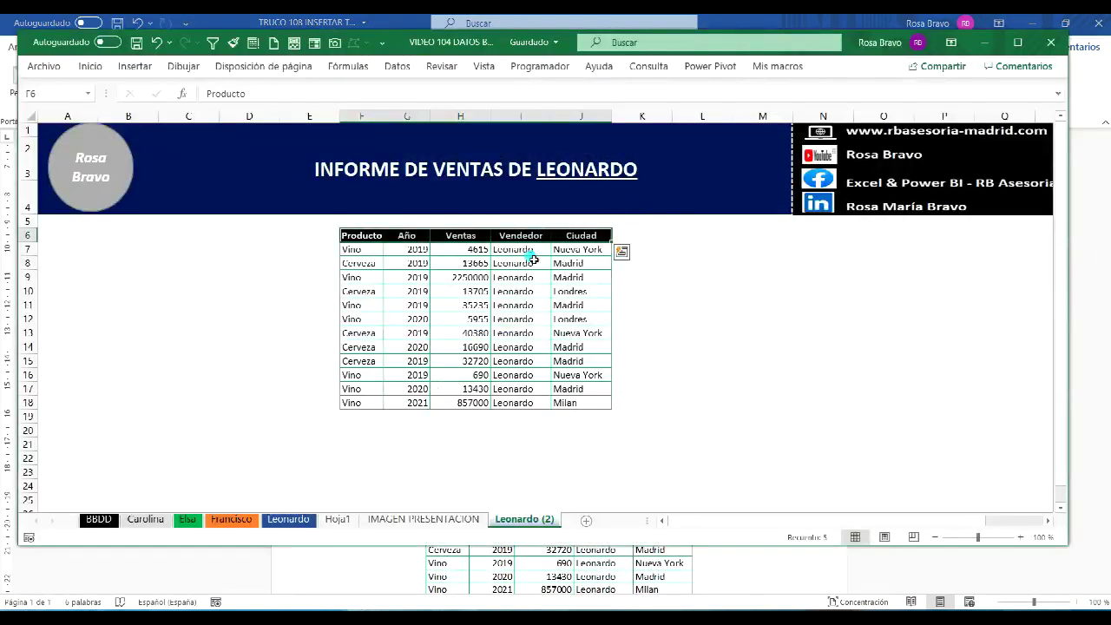
# - Inspect the BBDD sheet's sales data, including the 43755 sale in H16, then return to Word
pyautogui.click(97, 519)
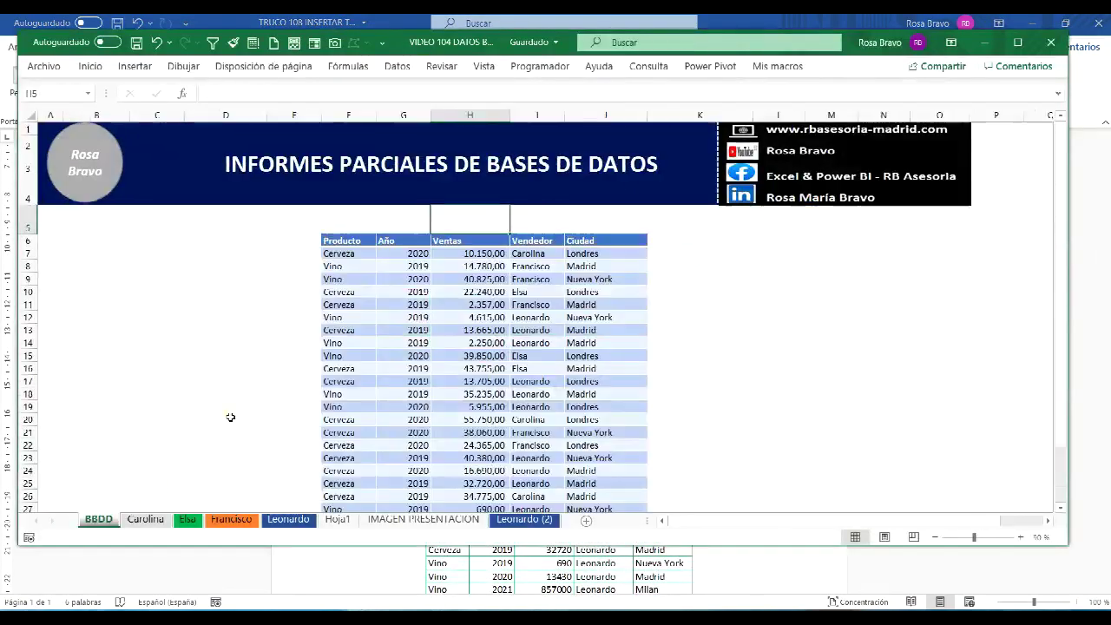
pyautogui.click(500, 366)
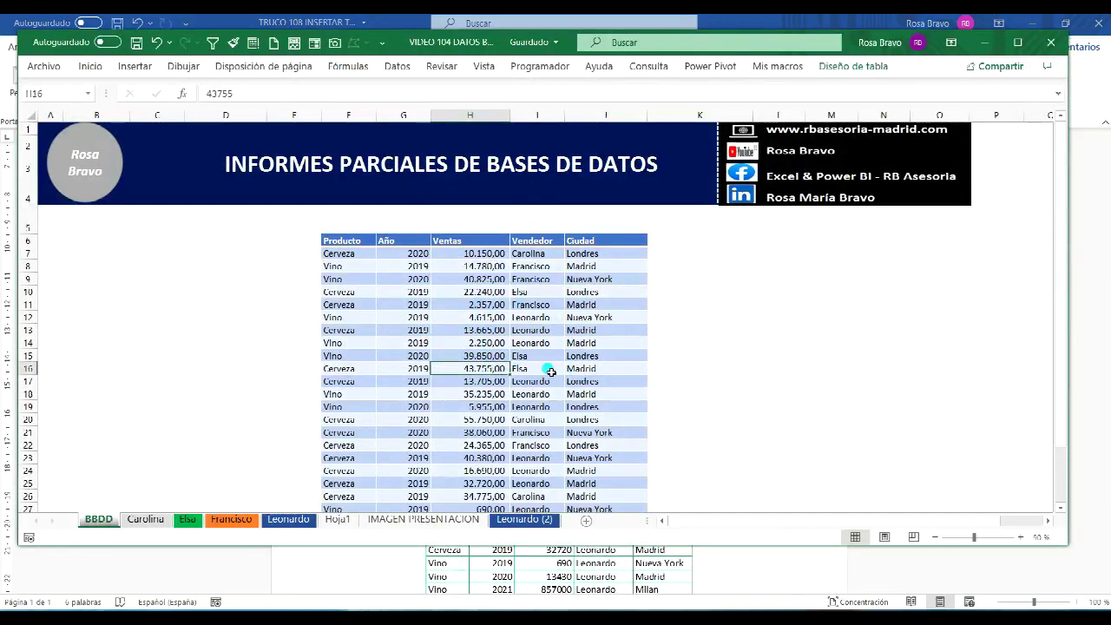
pyautogui.hotkey('alt', 'Tab')
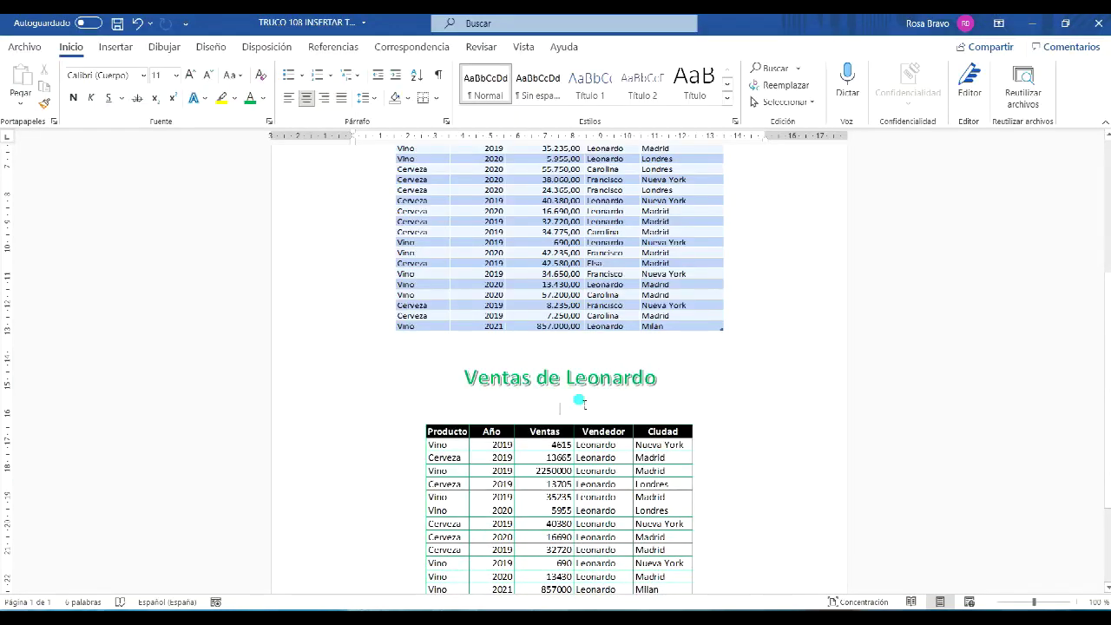
# - Review both tables and save the report from the Quick Access Toolbar
pyautogui.scroll(4, 628, 314)
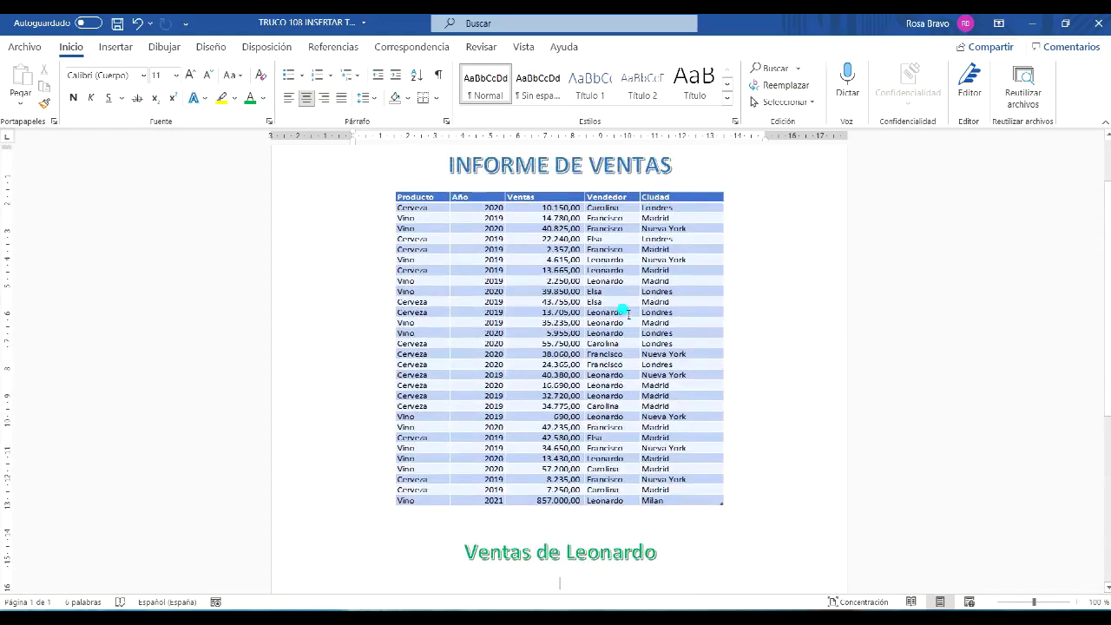
pyautogui.scroll(-3, 628, 314)
pyautogui.scroll(-2, 456, 243)
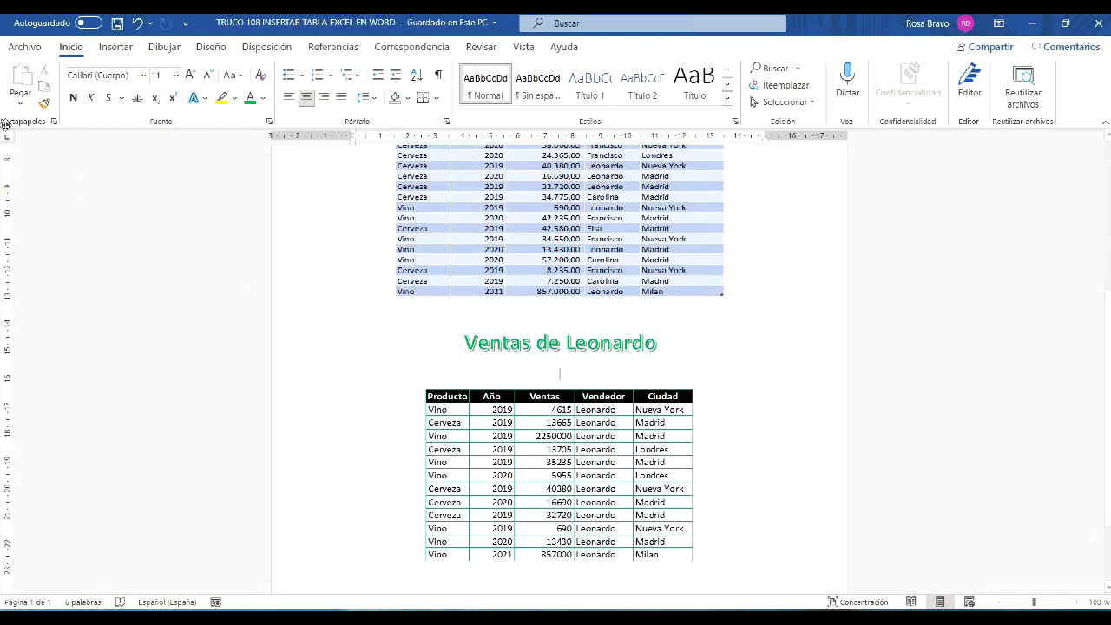
pyautogui.click(24, 48)
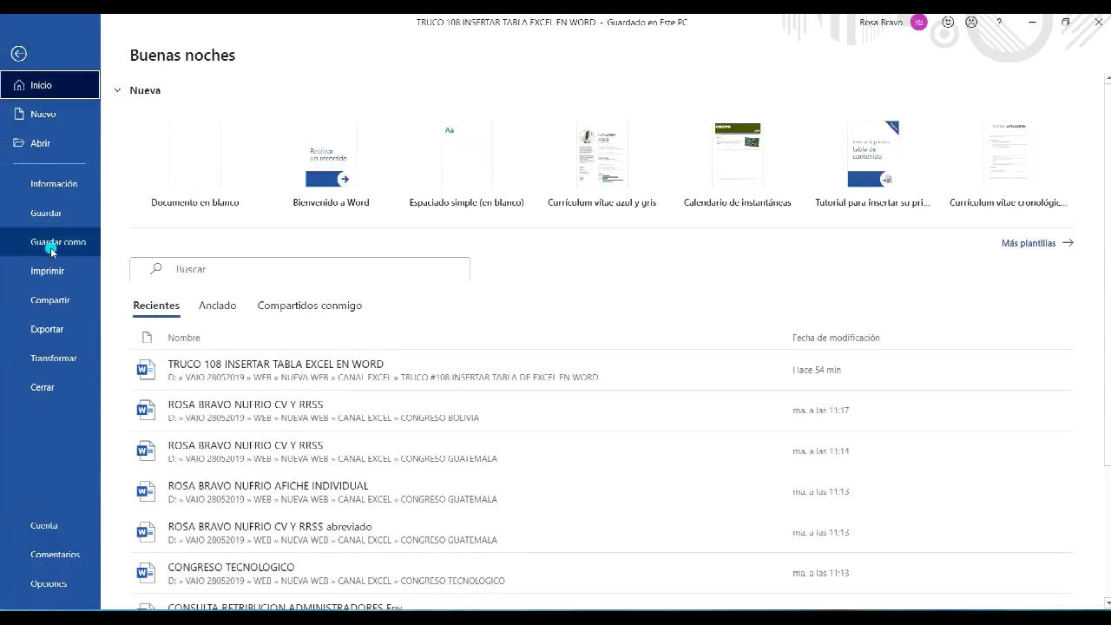
# - Save As on This PC with ' COPIA MES ENERO' appended to the file name
pyautogui.click(52, 242)
pyautogui.click(583, 122)
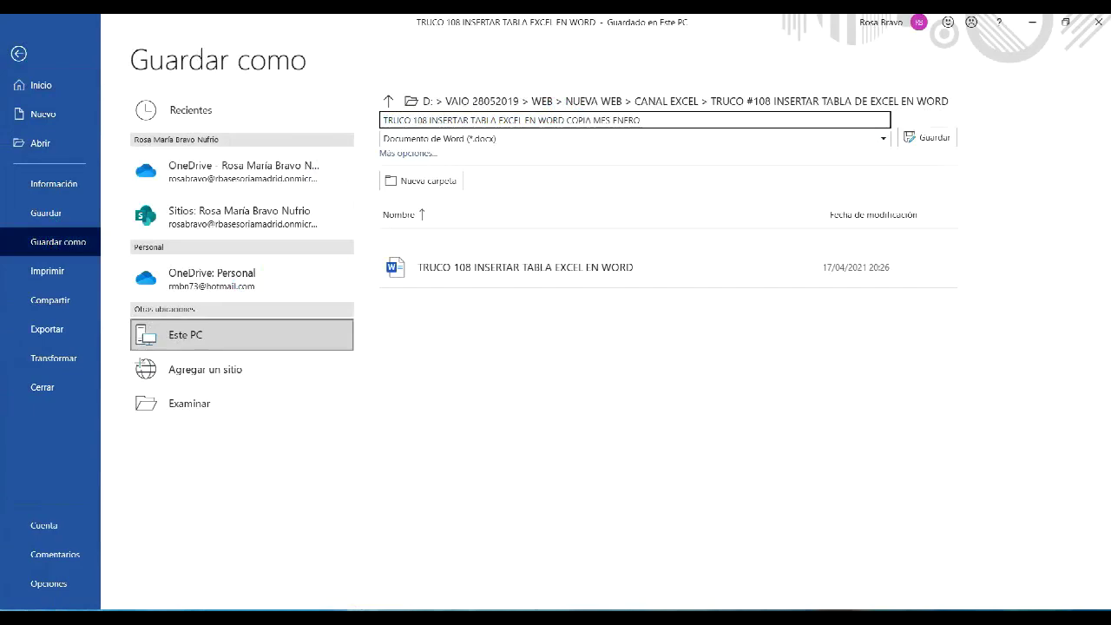
pyautogui.click(925, 137)
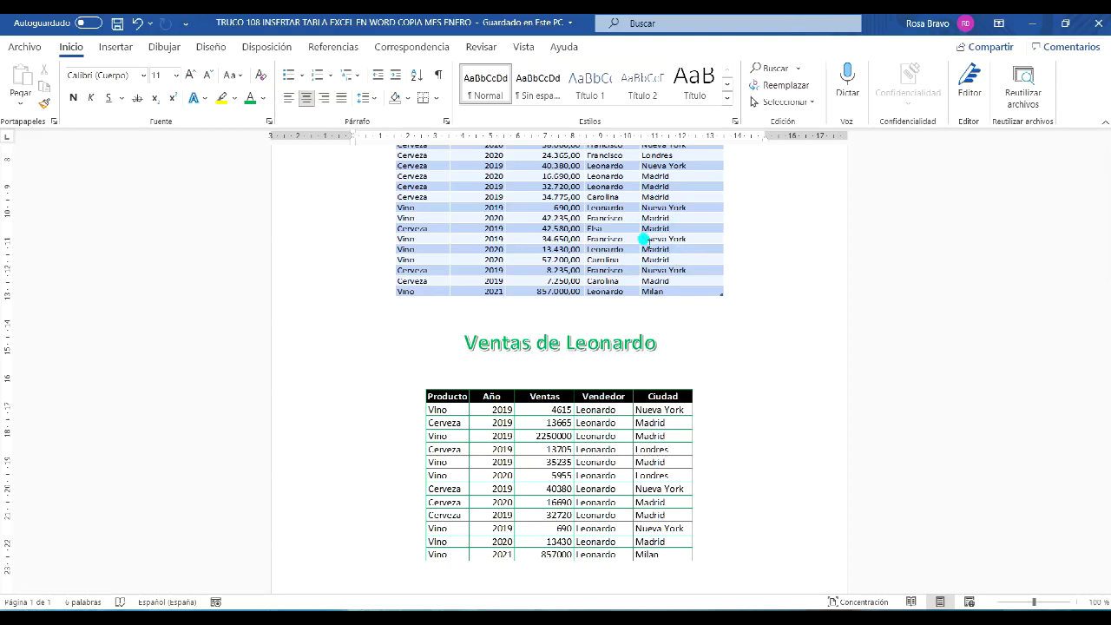
# - Open Edit Links to Files from the copy's Info page and select both Excel links
pyautogui.click(24, 49)
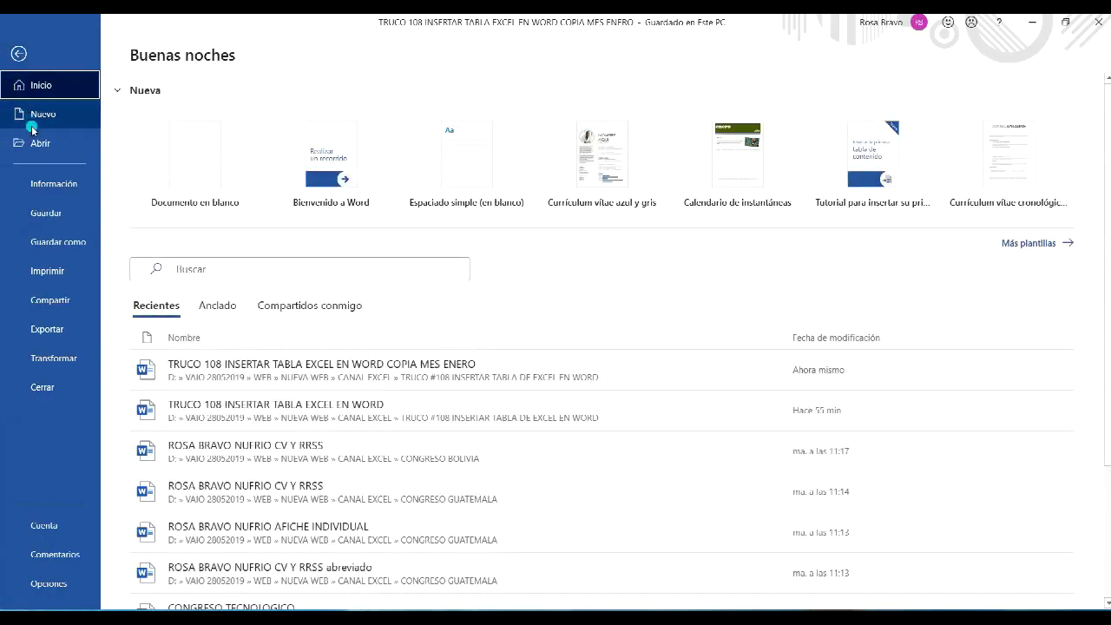
pyautogui.click(42, 187)
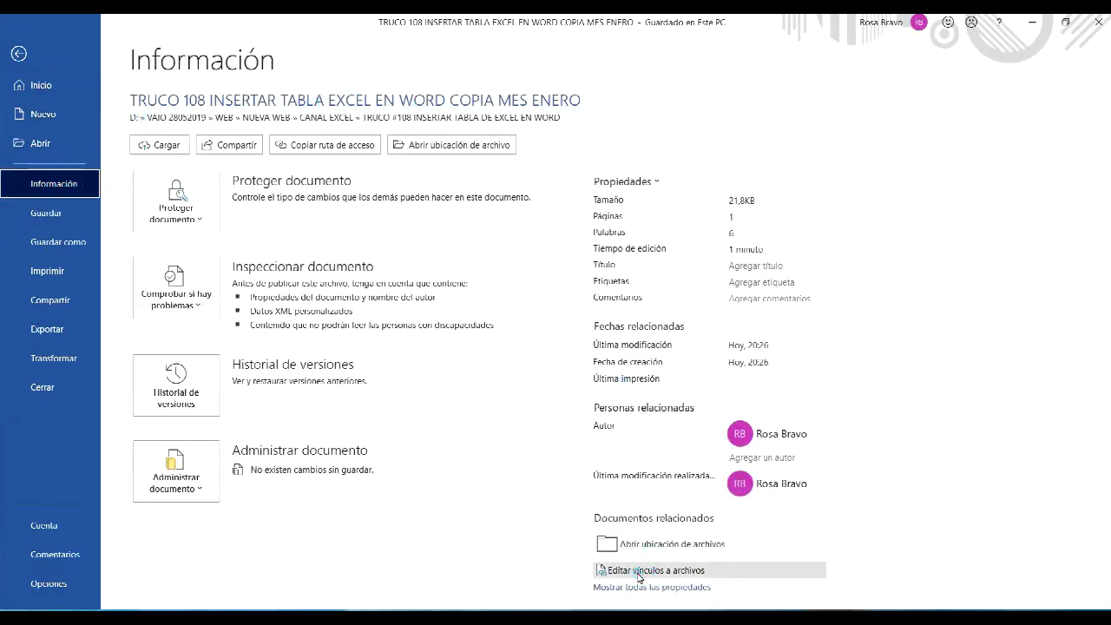
pyautogui.click(637, 571)
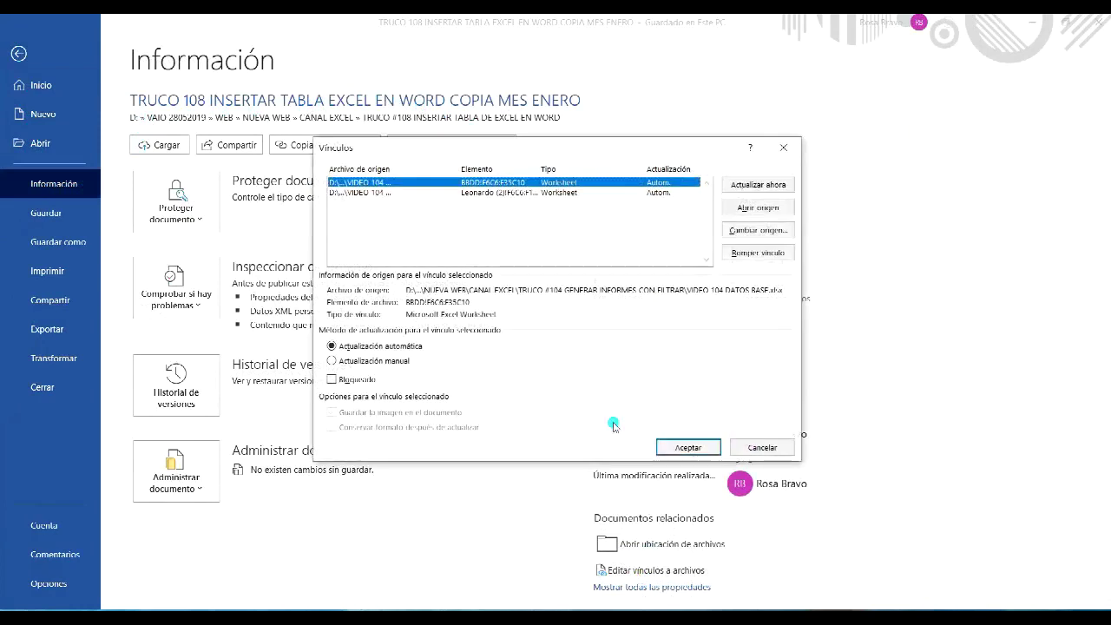
pyautogui.click(364, 193)
pyautogui.click(363, 183)
pyautogui.click(364, 193)
pyautogui.click(364, 182)
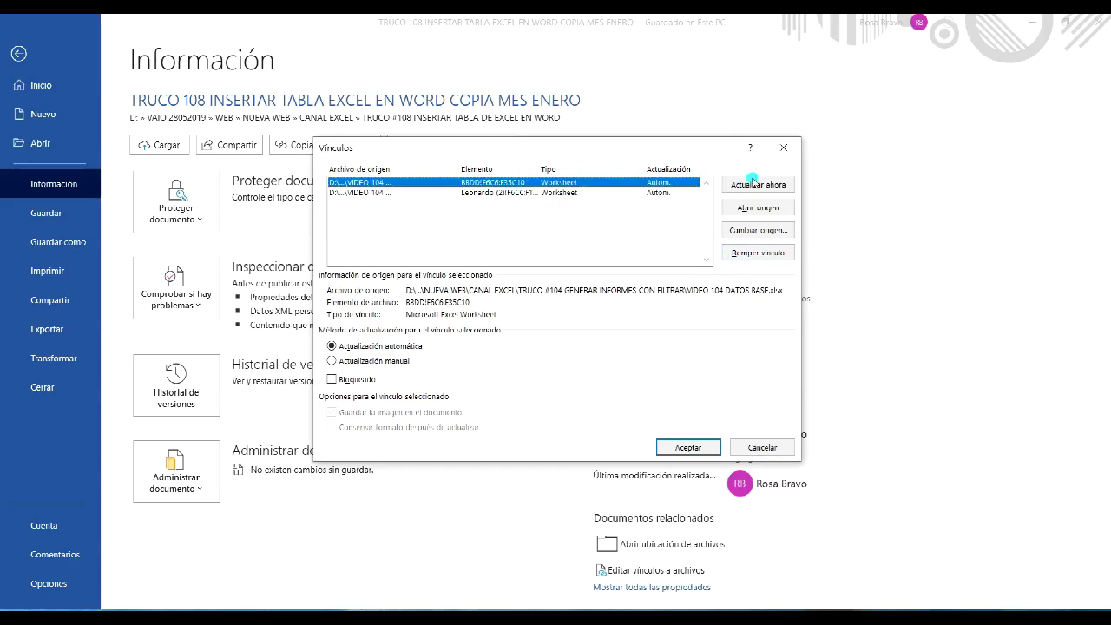
# - Break the Excel links, confirming each prompt, and go back to the document
pyautogui.click(758, 254)
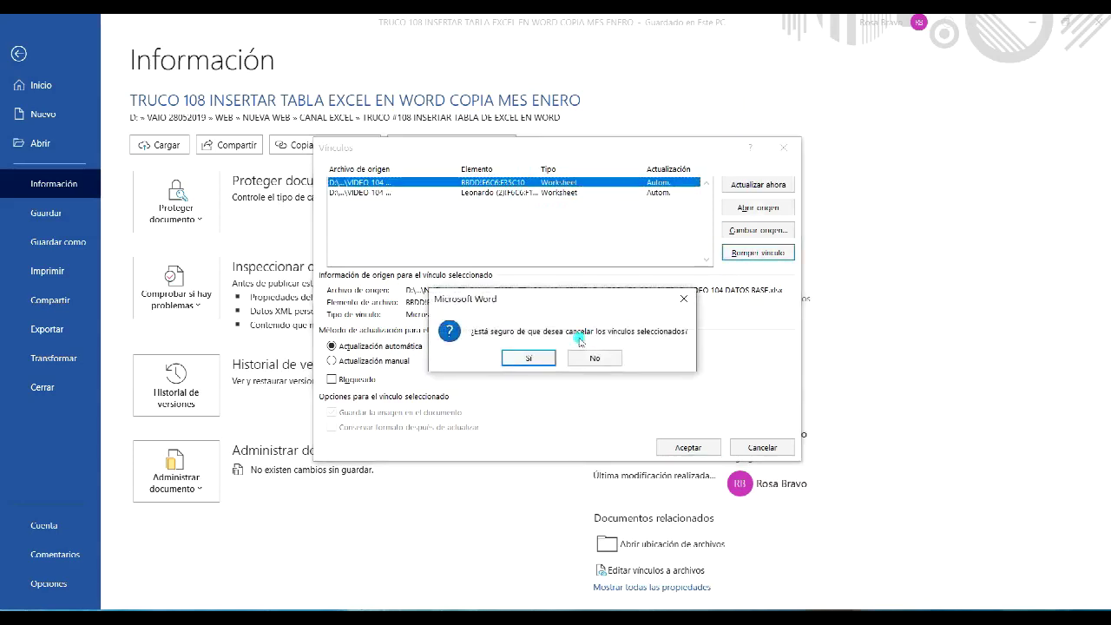
pyautogui.click(529, 354)
pyautogui.click(731, 254)
pyautogui.click(532, 357)
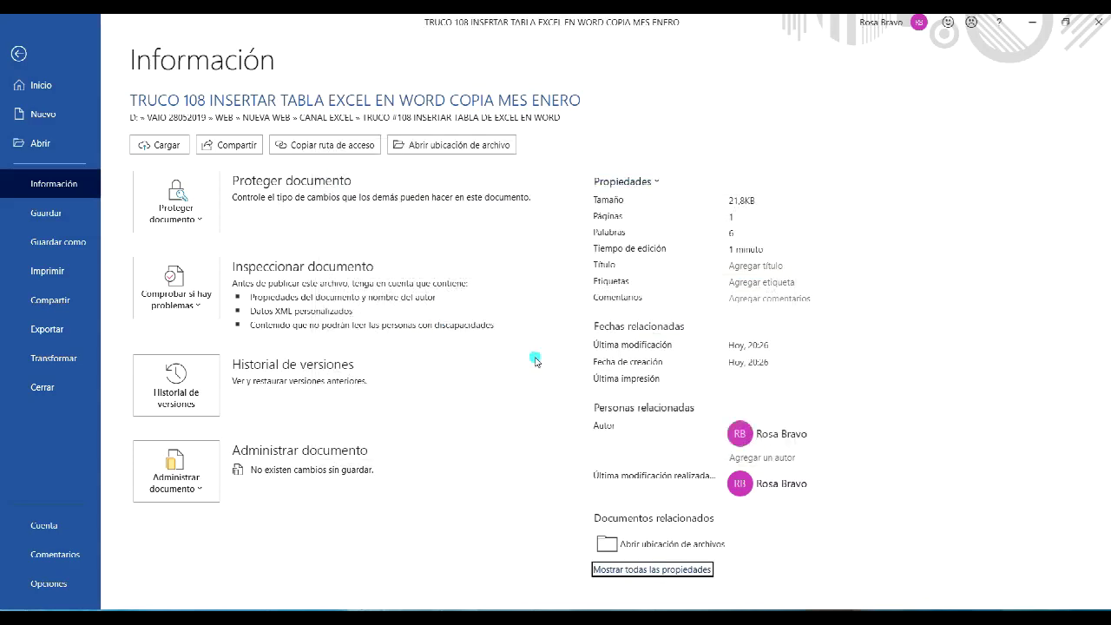
pyautogui.click(20, 54)
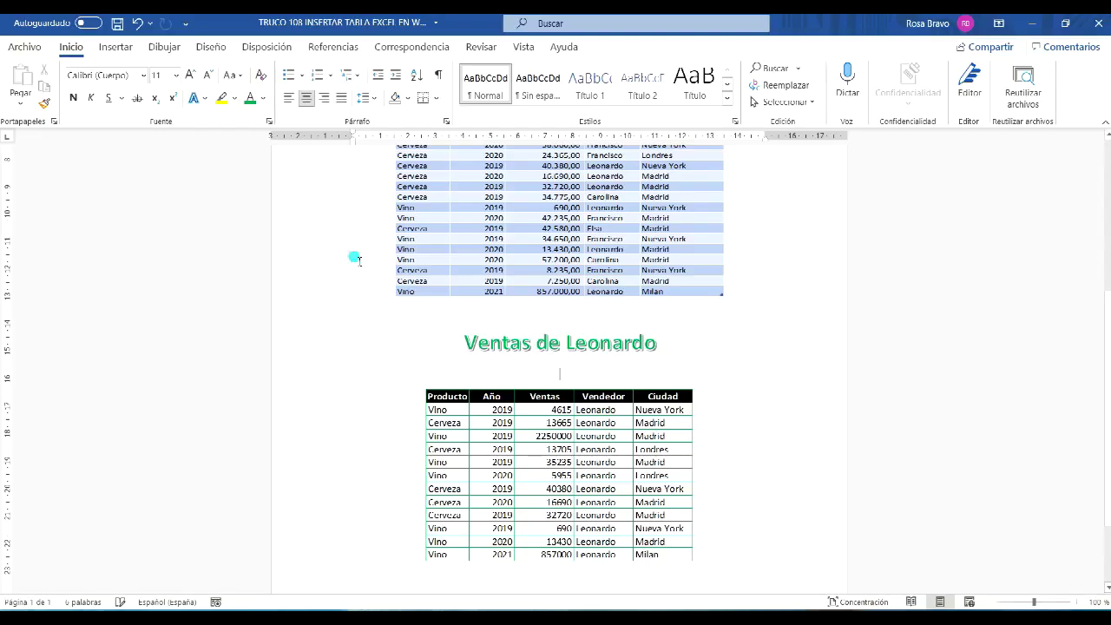
# - Verify the upper sales table and Leonardo's table are now plain pictures
pyautogui.click(560, 218)
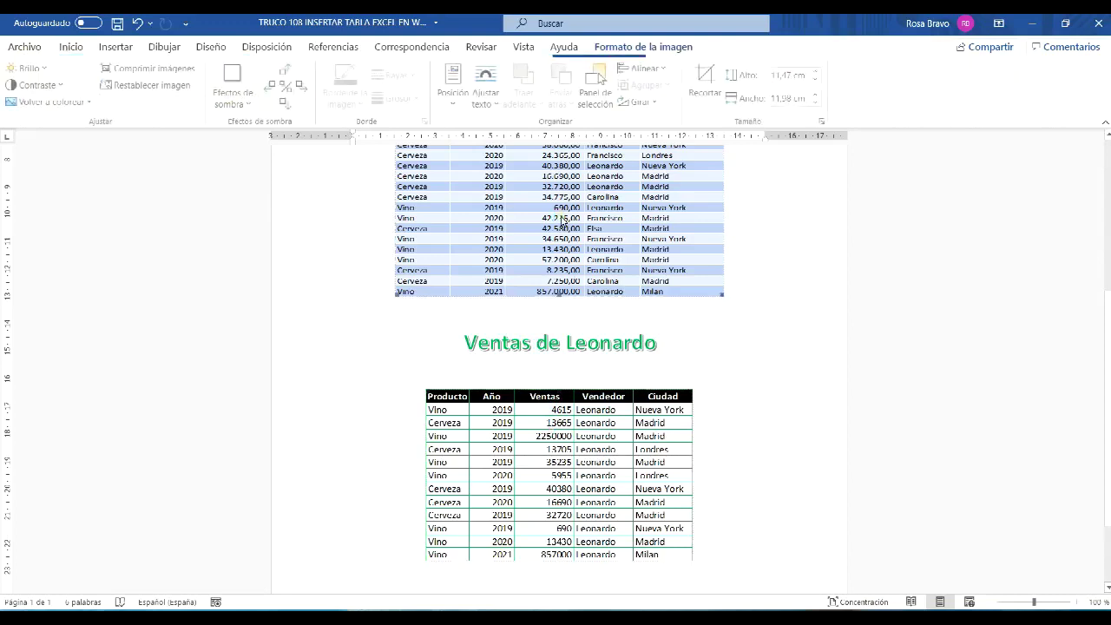
pyautogui.click(544, 444)
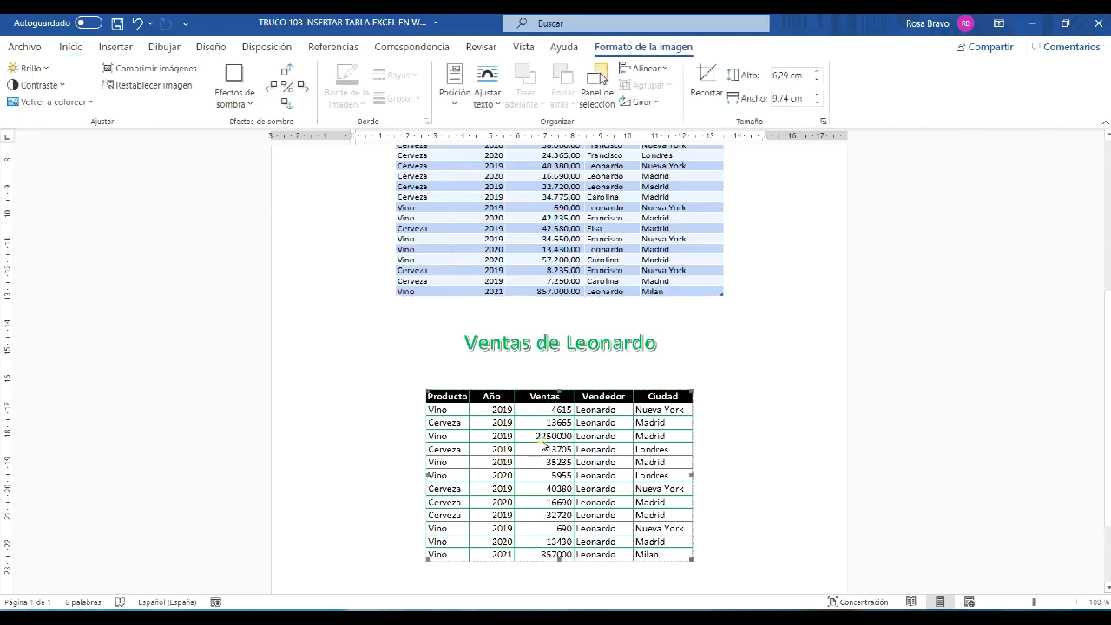
pyautogui.click(556, 267)
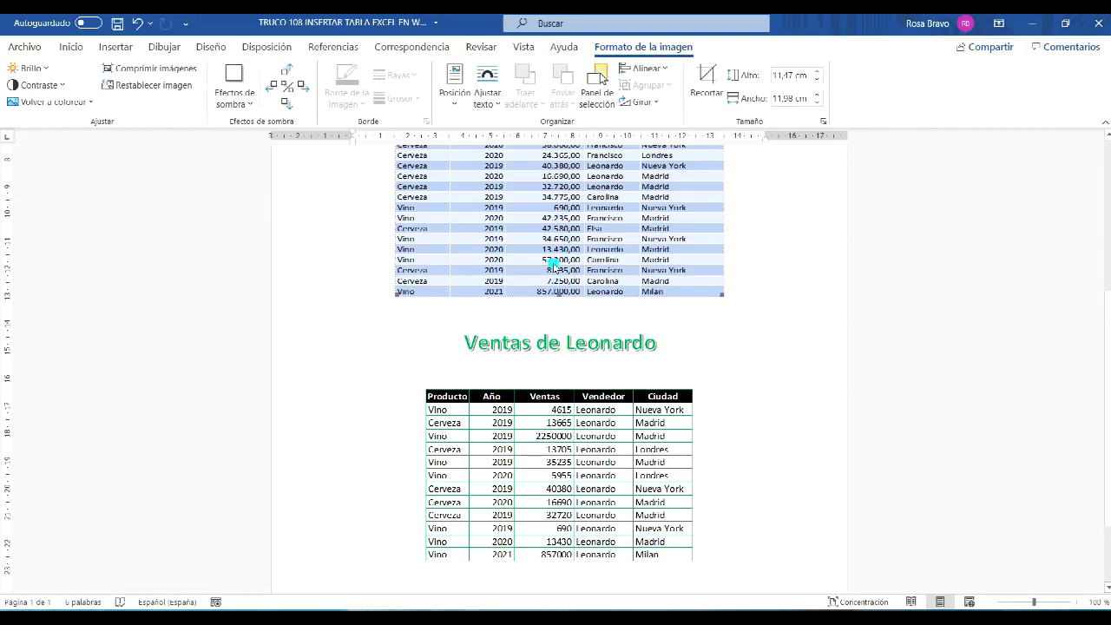
# - Save the unlinked COPIA MES ENERO copy
pyautogui.click(116, 27)
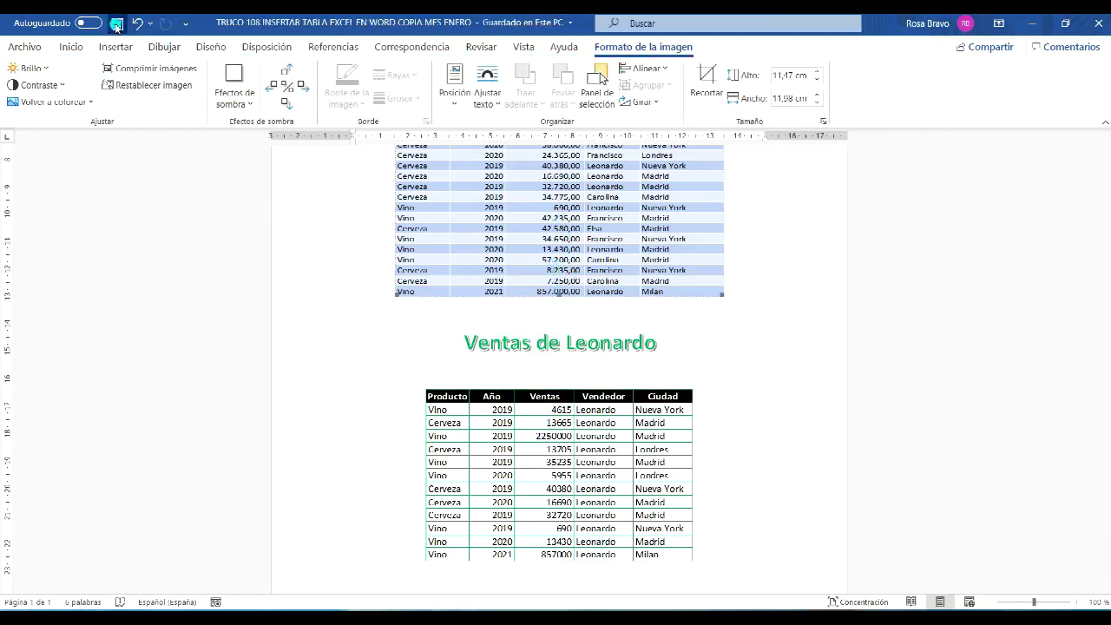
pyautogui.click(532, 188)
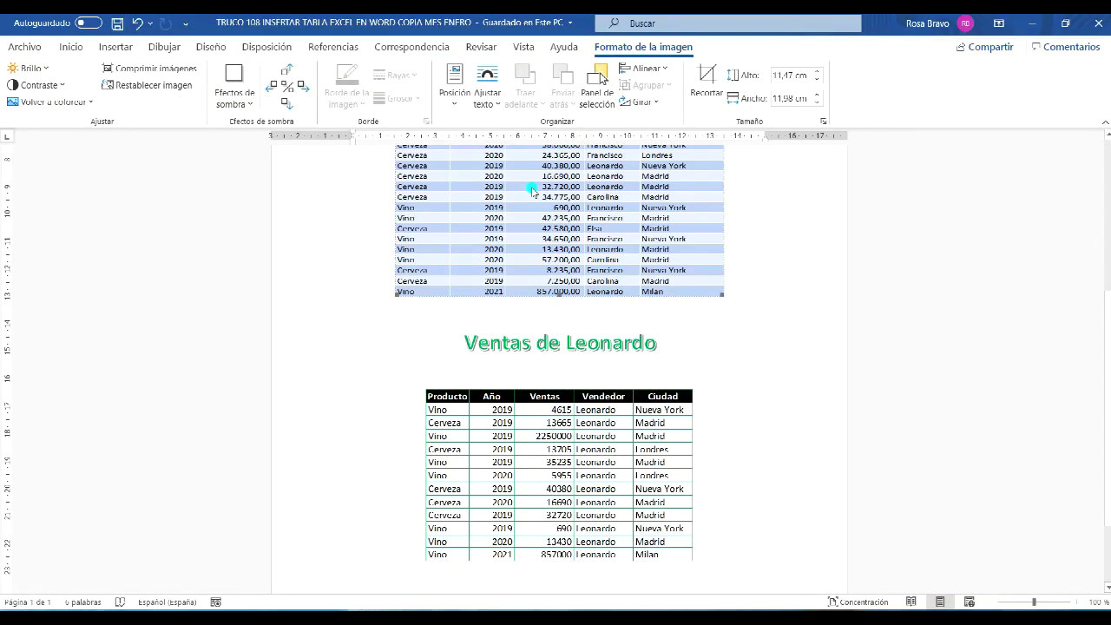
pyautogui.click(20, 46)
# - Reopen the original TRUCO 108 INSERTAR TABLA EXCEL EN WORD report, accepting the linked-data update
pyautogui.click(304, 410)
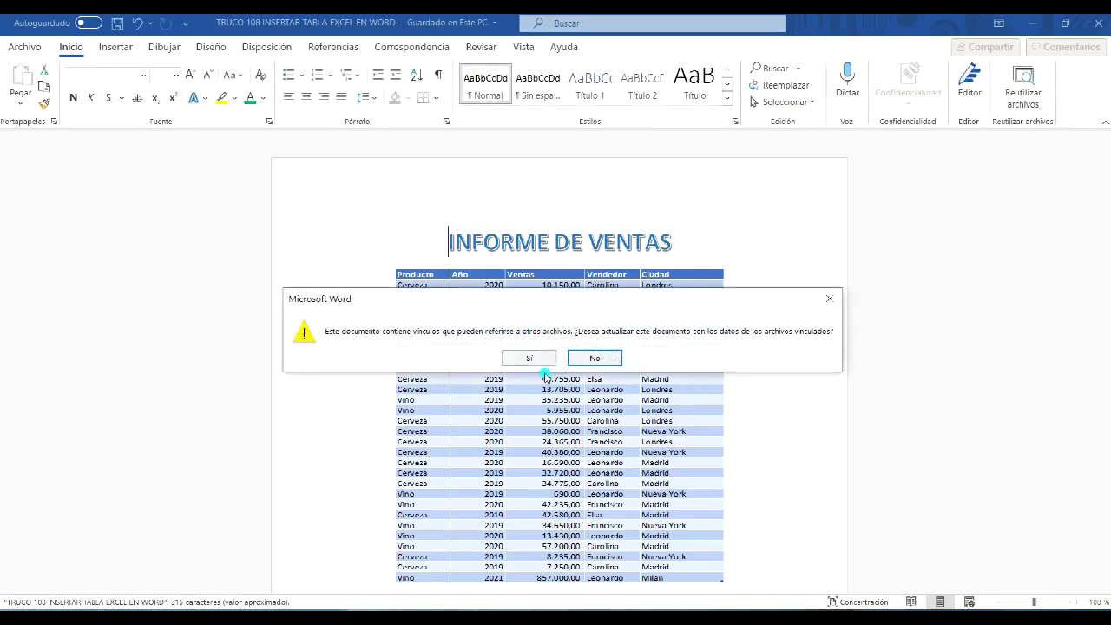
pyautogui.click(535, 356)
pyautogui.click(557, 347)
pyautogui.scroll(-3, 557, 347)
pyautogui.scroll(3, 557, 347)
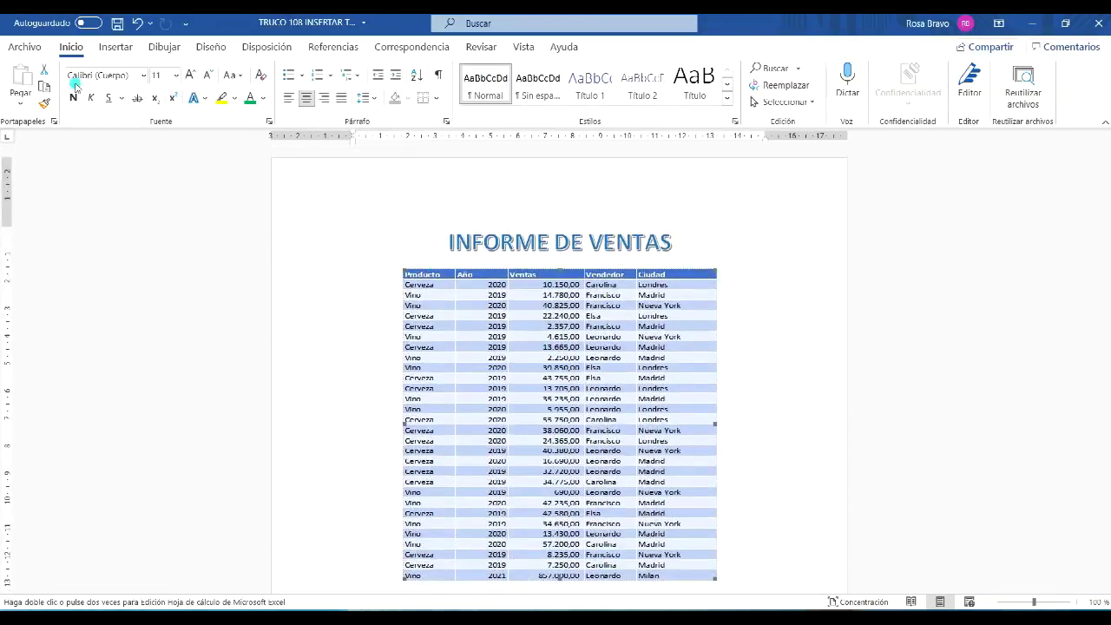
# - Check in Edit Links to Files that the original's Excel links remain, closing without changes
pyautogui.click(31, 49)
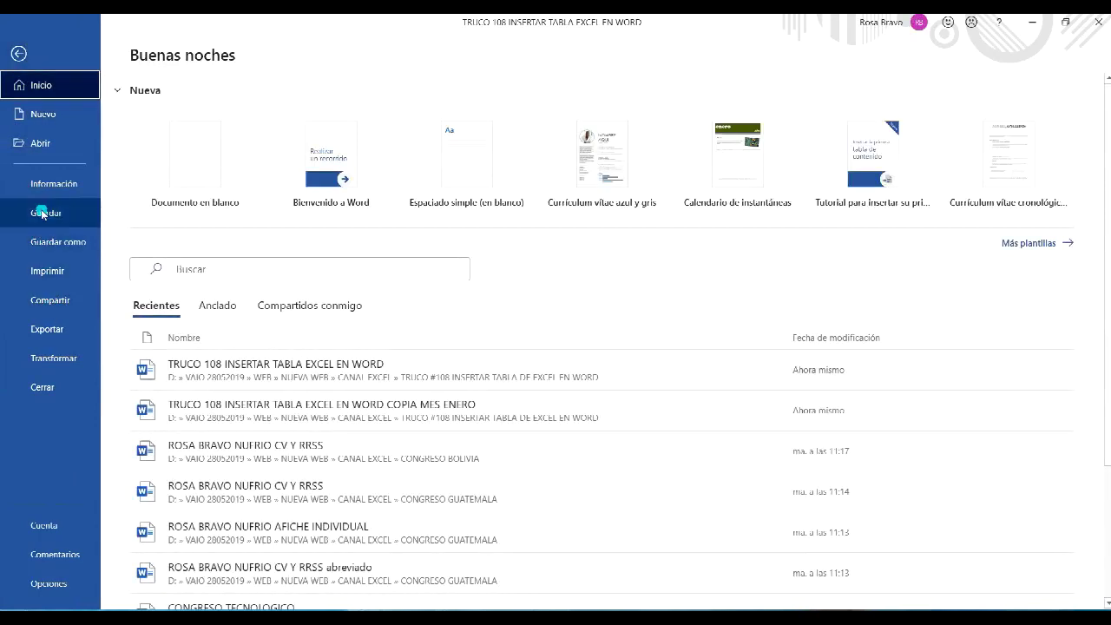
pyautogui.click(47, 183)
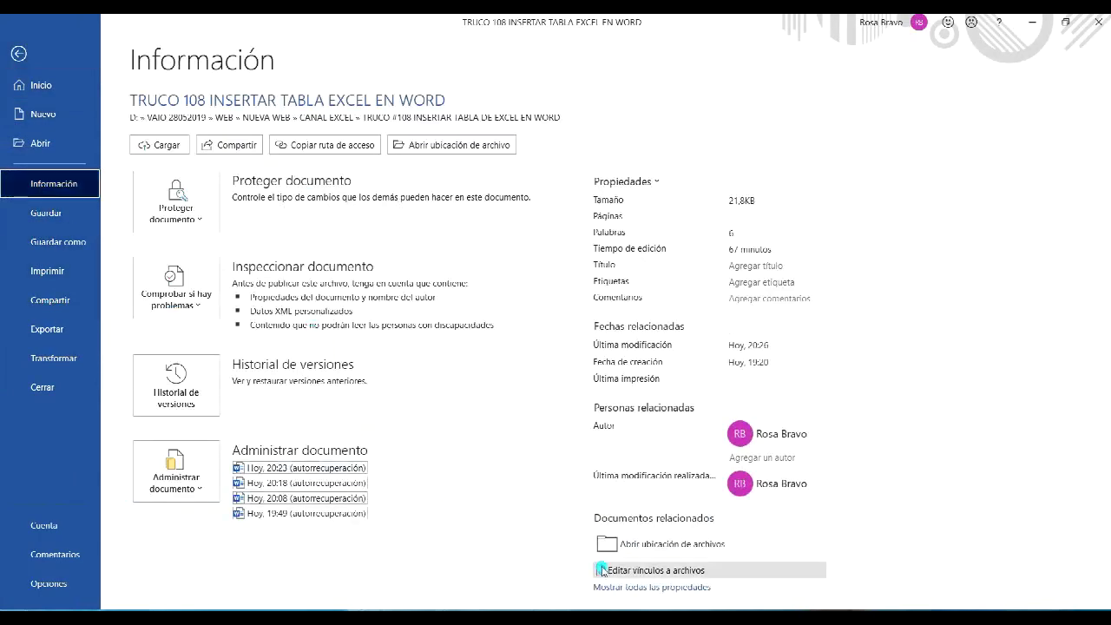
pyautogui.click(649, 572)
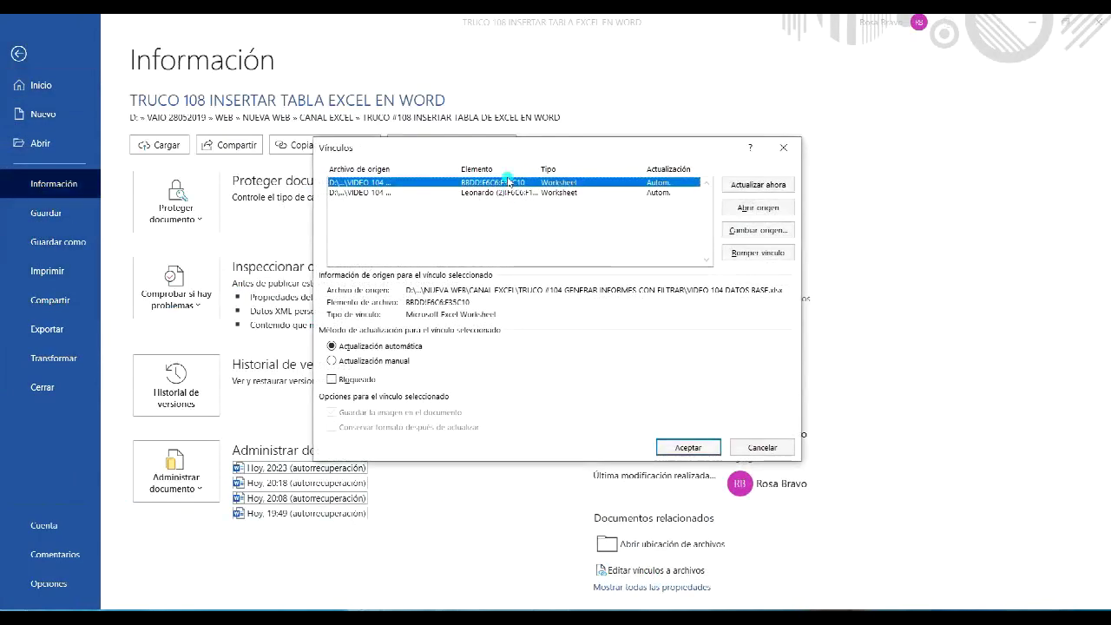
pyautogui.click(761, 453)
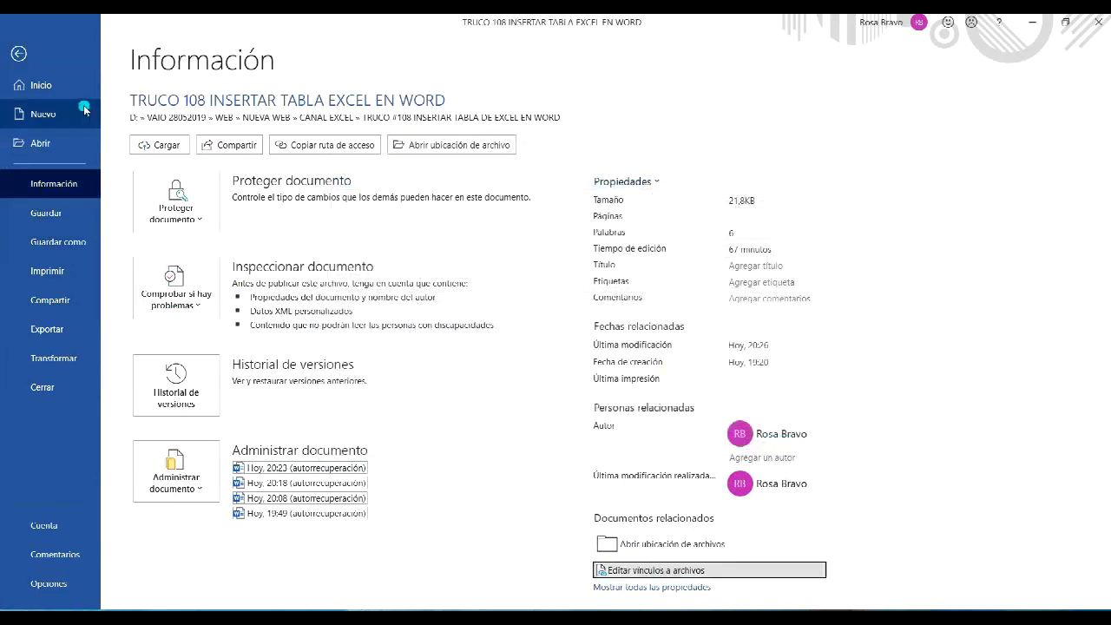
pyautogui.click(21, 56)
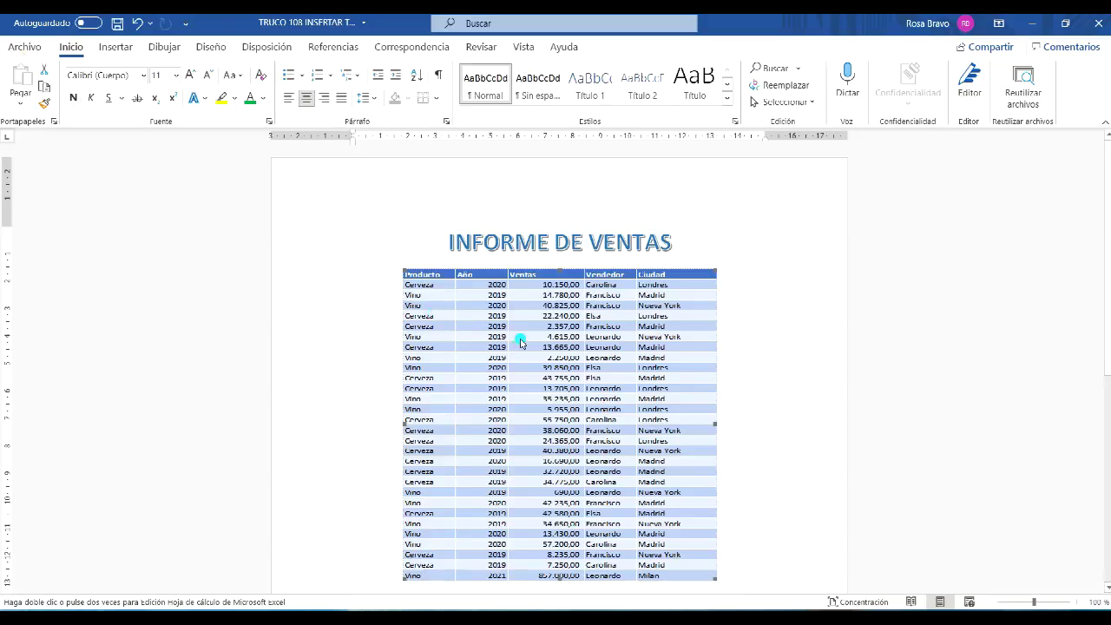
# - Open the table's source workbook VIDEO 104 DATOS BASE in Excel, save it and minimize Excel
pyautogui.doubleClick(520, 341)
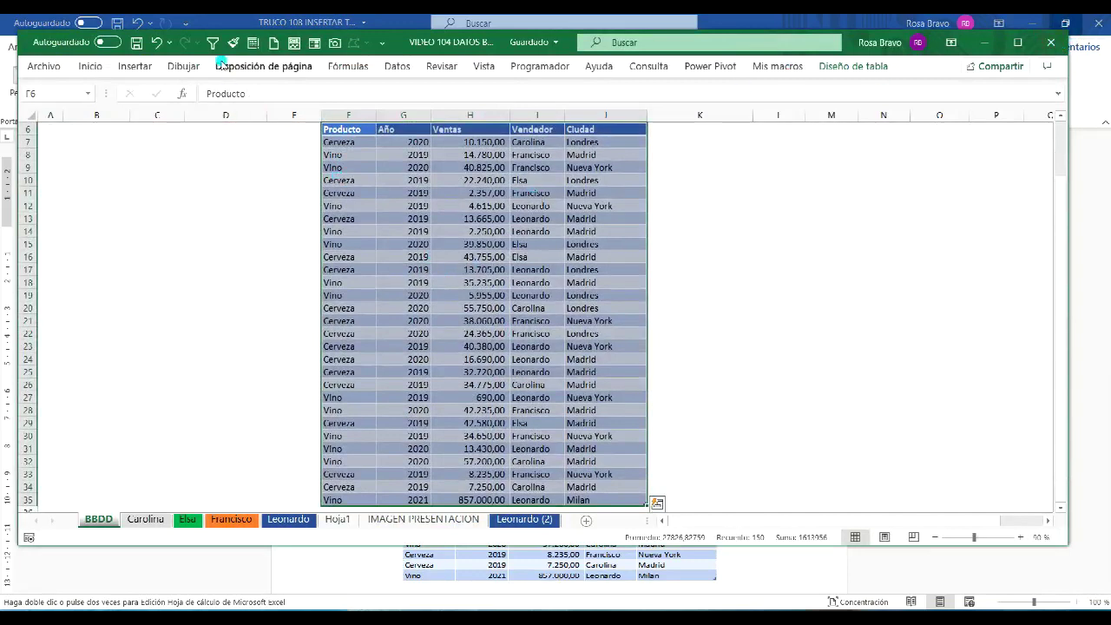
pyautogui.click(136, 44)
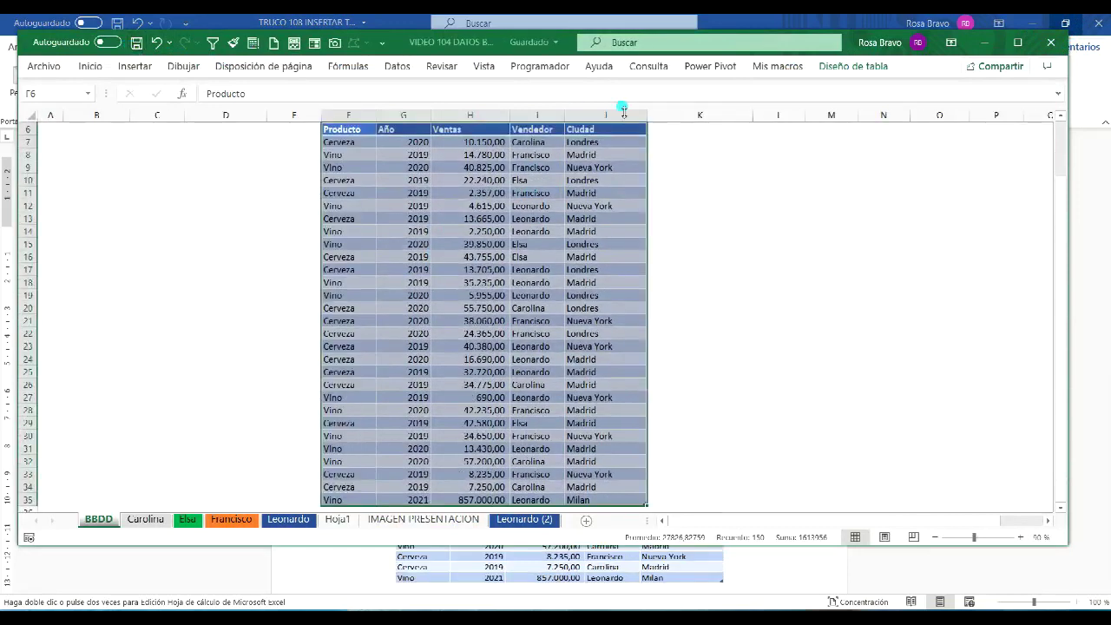
pyautogui.click(983, 42)
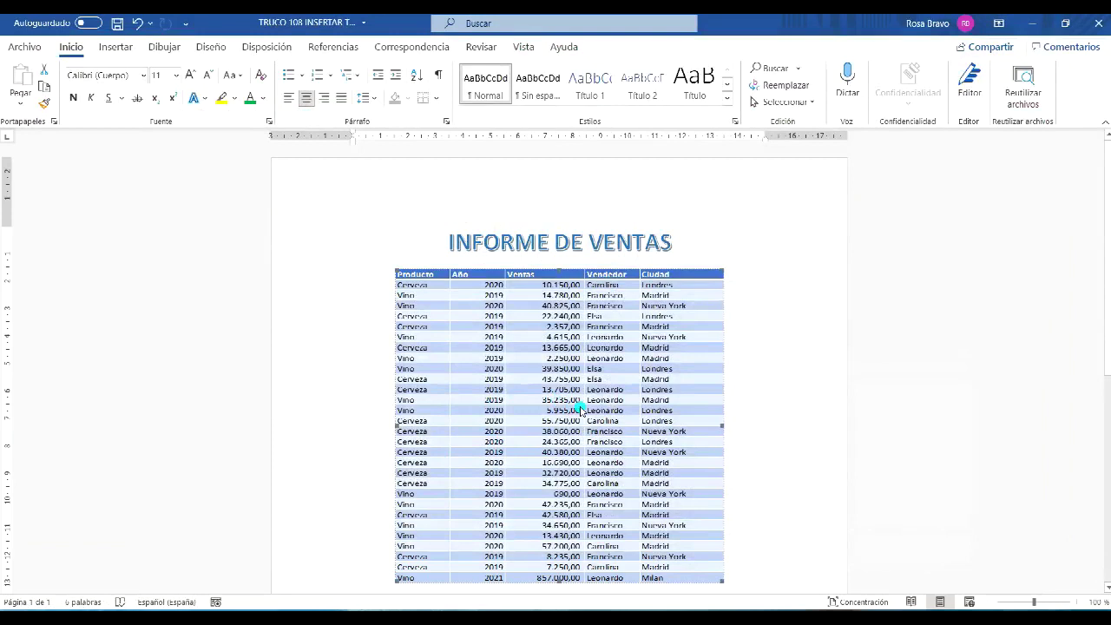